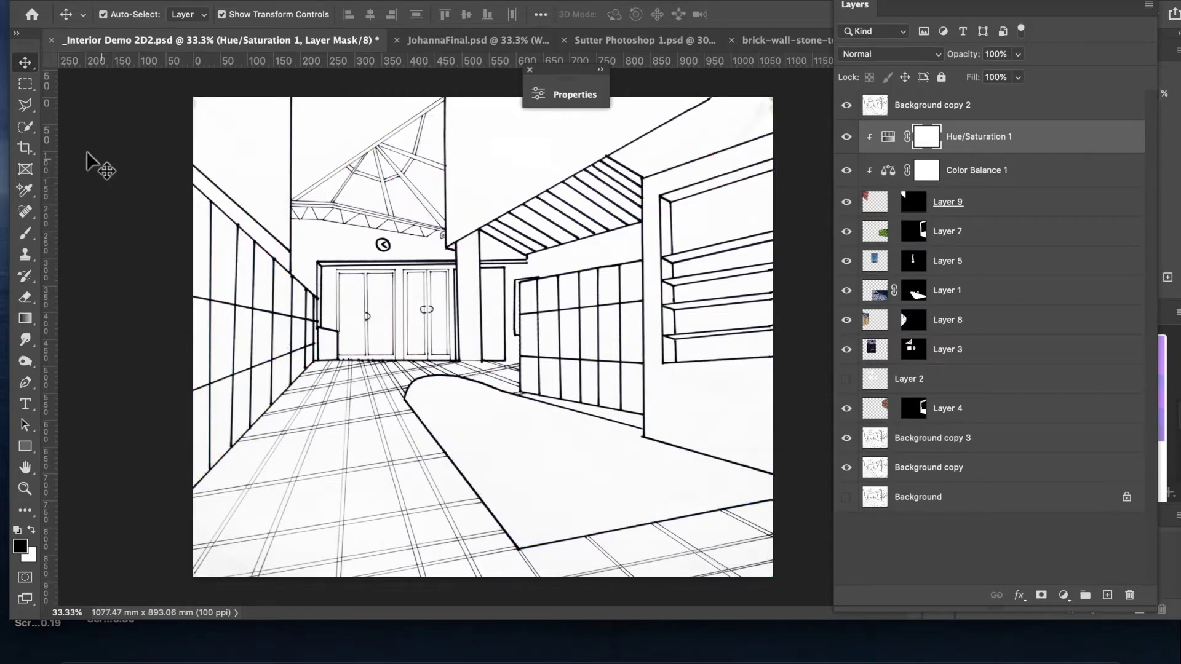
# Step: Outline the upper window pane between the first two vertical bars of the near wall with the Polygonal Lasso
pyautogui.click(34, 108)
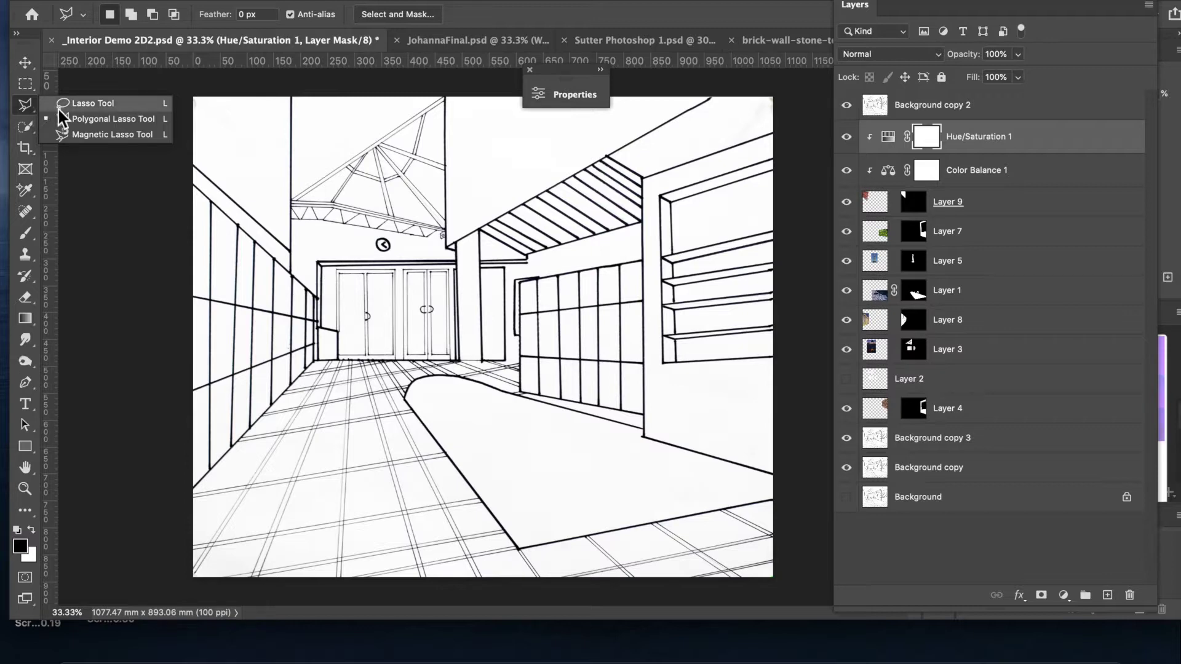
pyautogui.click(91, 125)
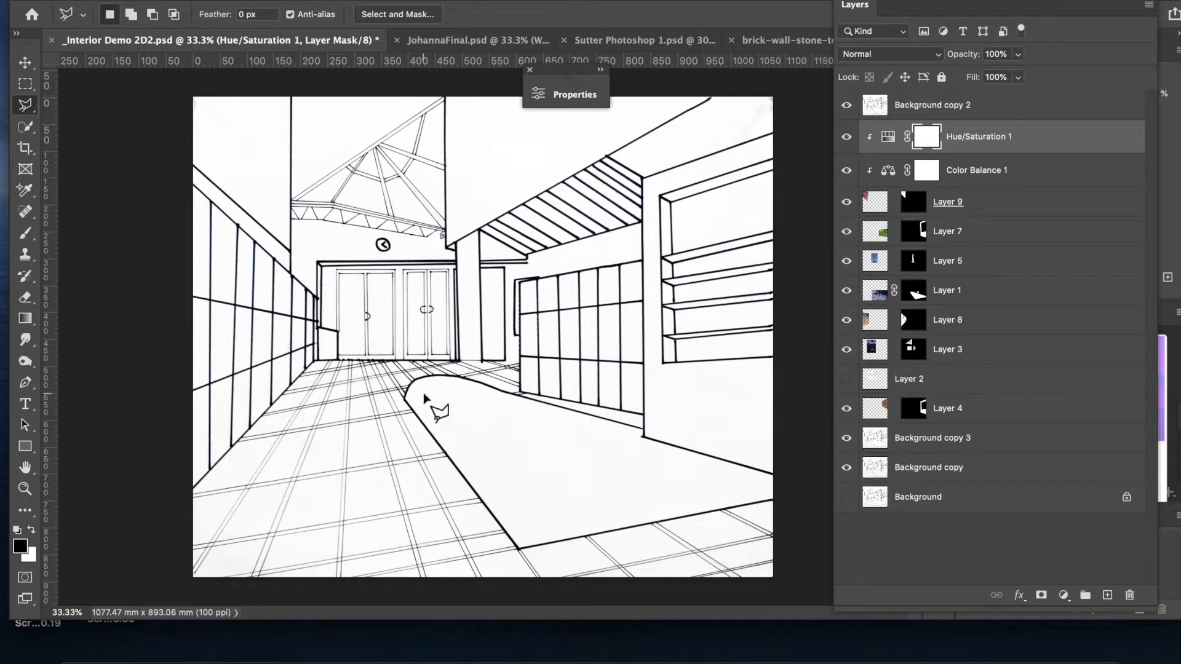
pyautogui.press('super+plus')
pyautogui.press('super+plus')
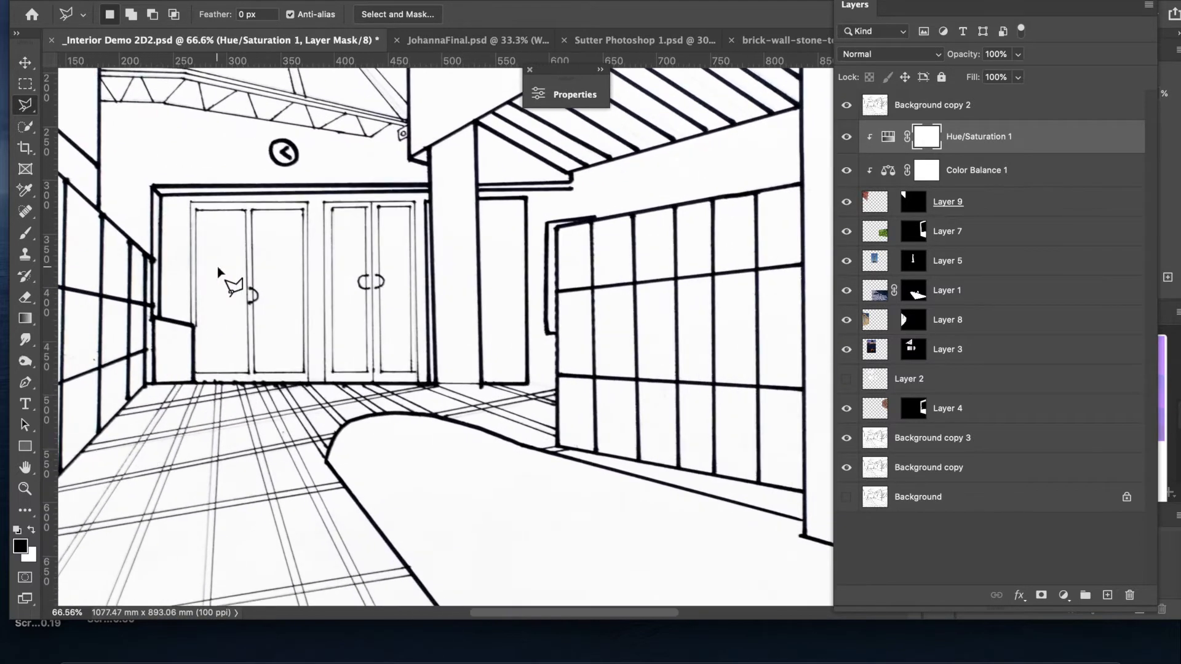
pyautogui.hscroll(-7, 219, 270)
pyautogui.scroll(2, 219, 270)
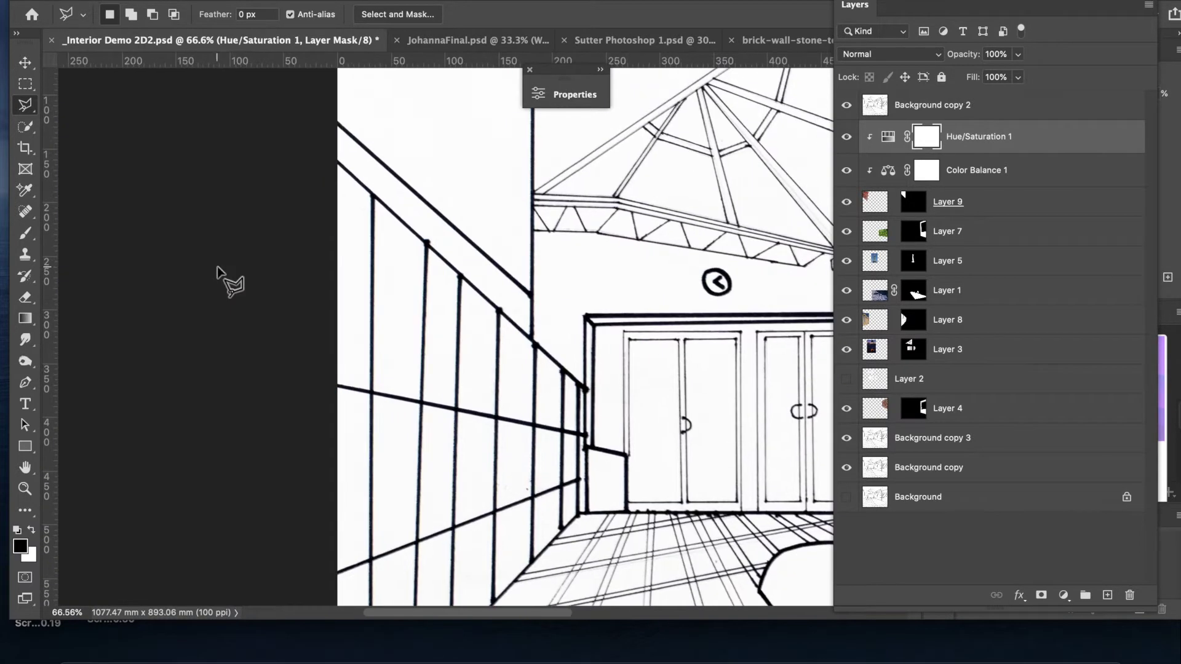
pyautogui.click(376, 201)
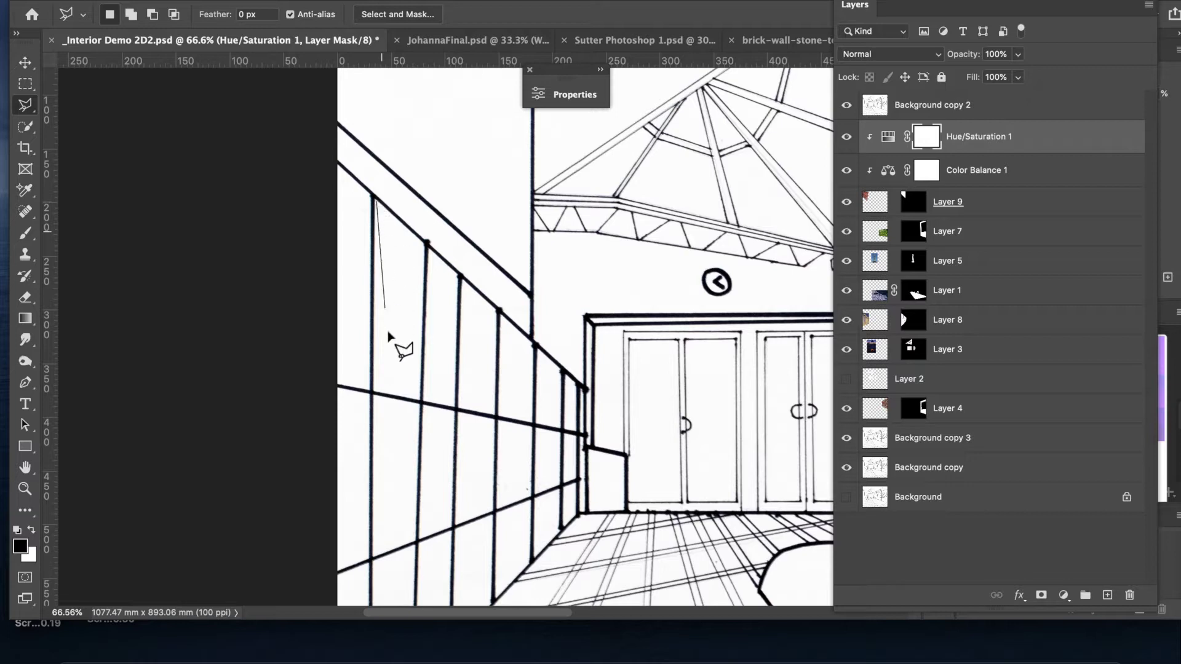
pyautogui.click(375, 392)
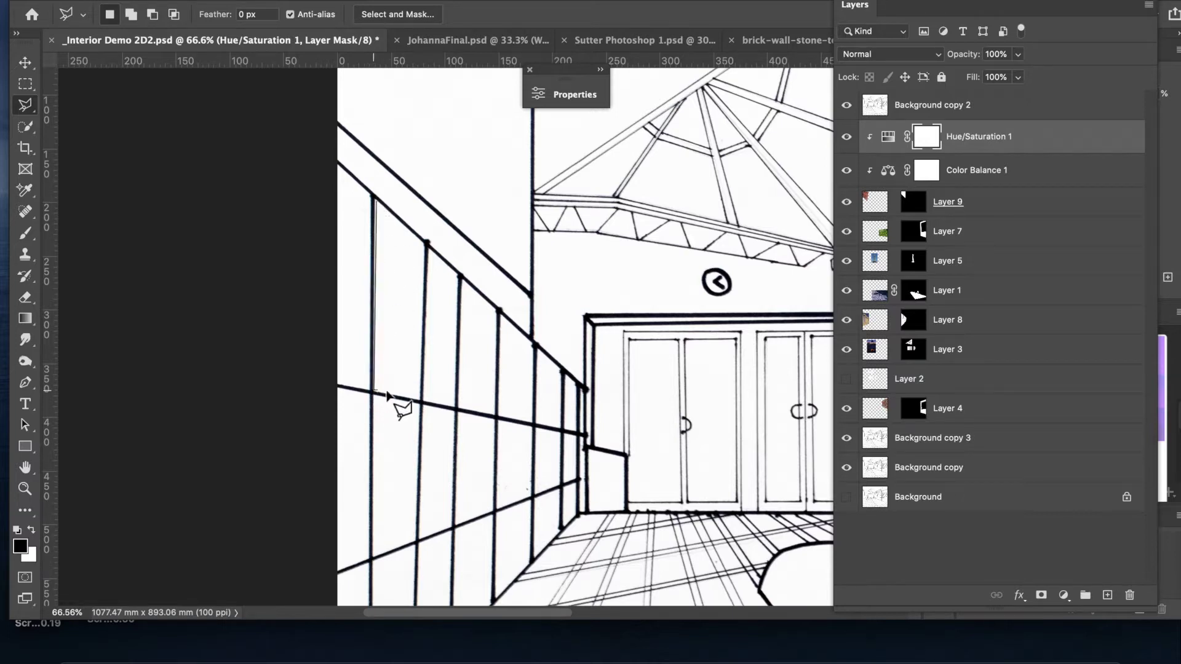
pyautogui.click(422, 401)
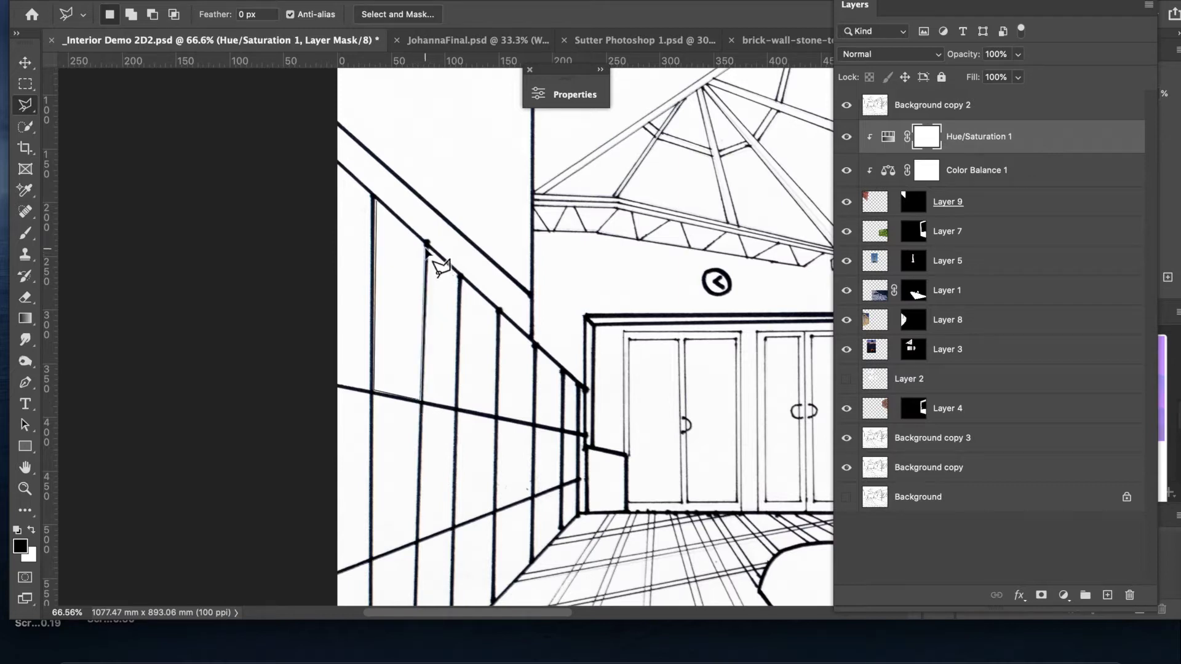
pyautogui.click(426, 243)
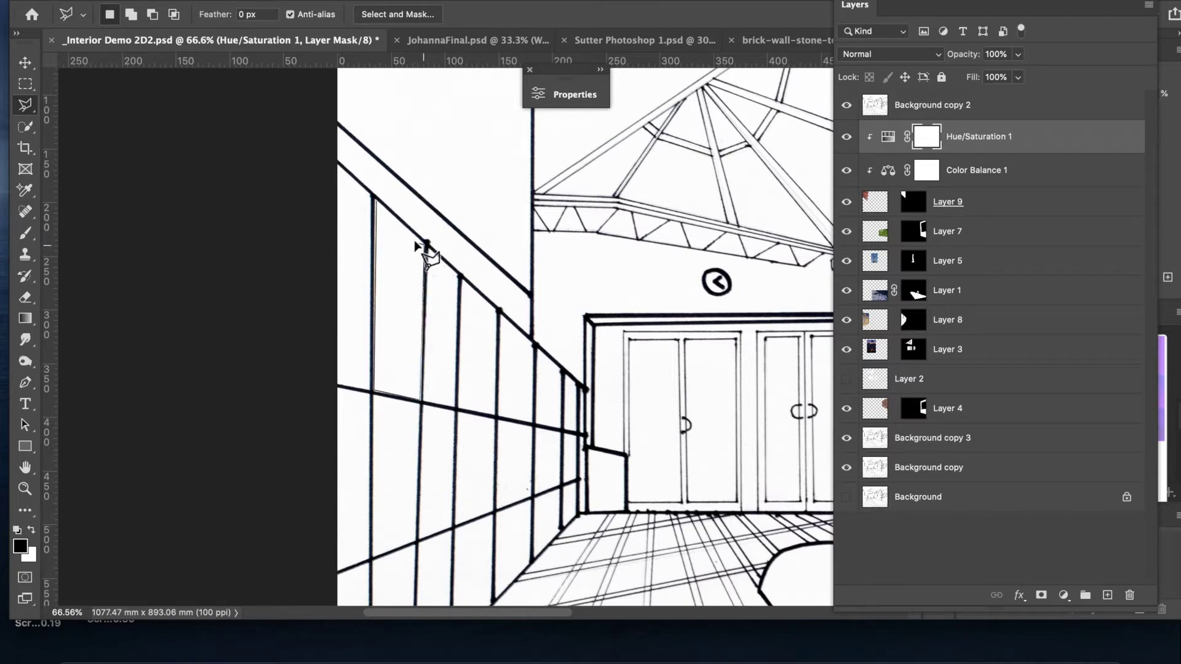
pyautogui.click(389, 222)
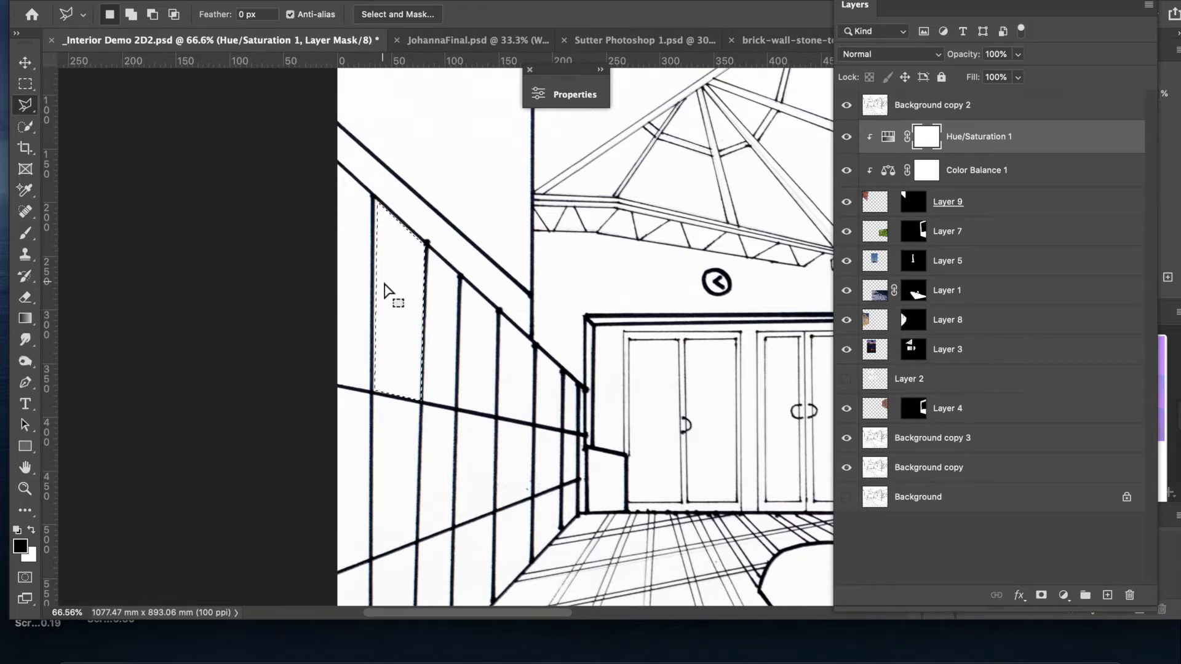
# Step: Make Background copy 2 the active layer, delete the selected pane area from it, and undo that deletion
pyautogui.scroll(6, 385, 284)
pyautogui.scroll(3, 385, 283)
pyautogui.hscroll(-3, 384, 283)
pyautogui.scroll(-1, 384, 283)
pyautogui.hscroll(2, 384, 283)
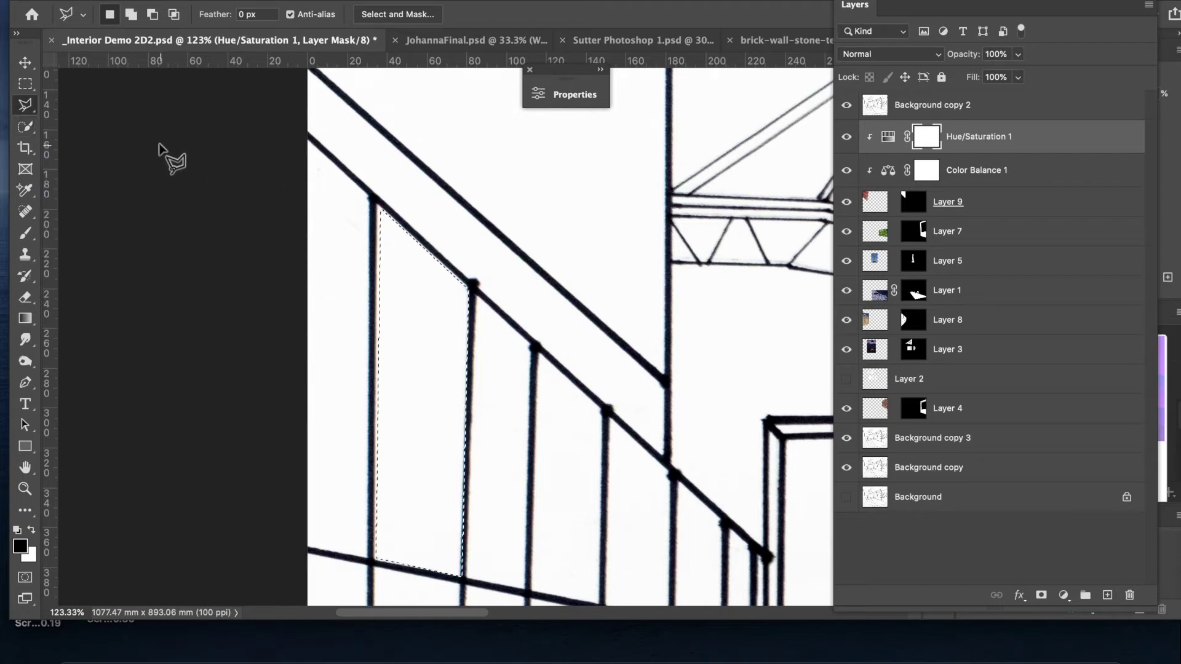
pyautogui.click(34, 112)
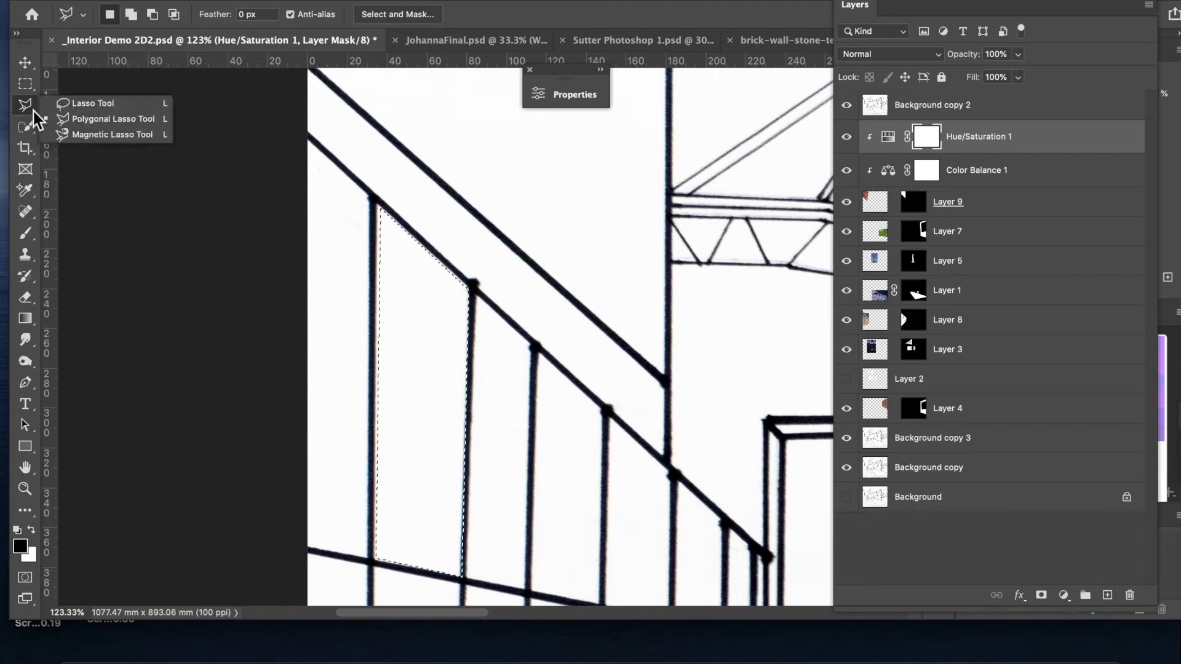
pyautogui.press('shift')
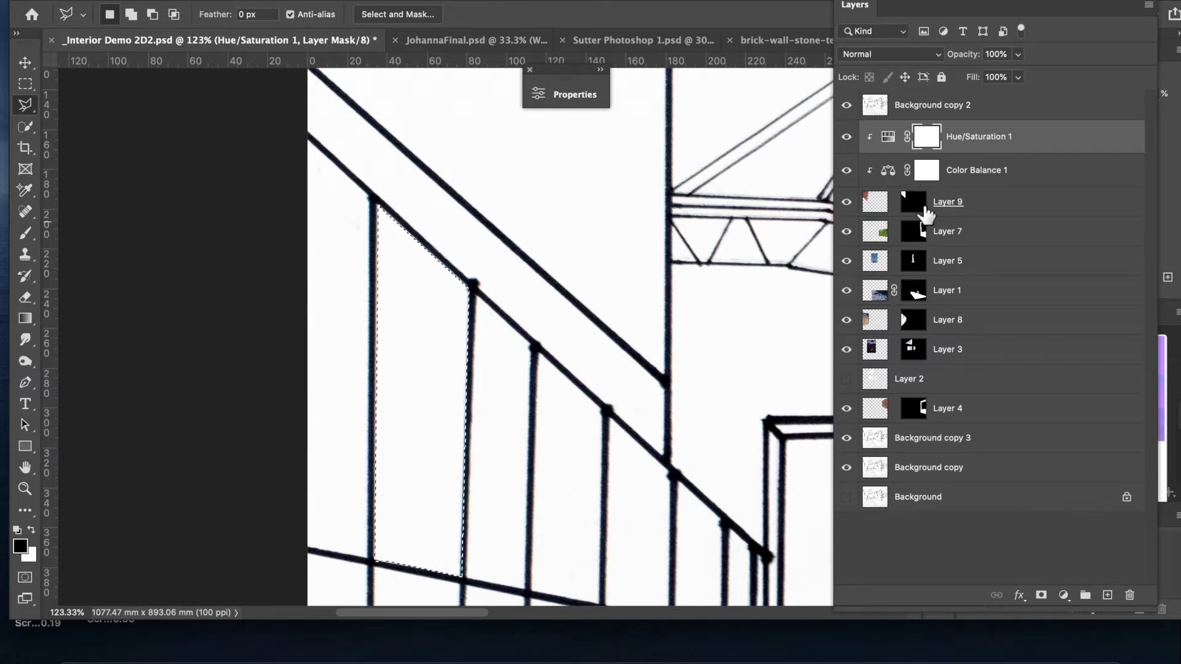
pyautogui.click(967, 108)
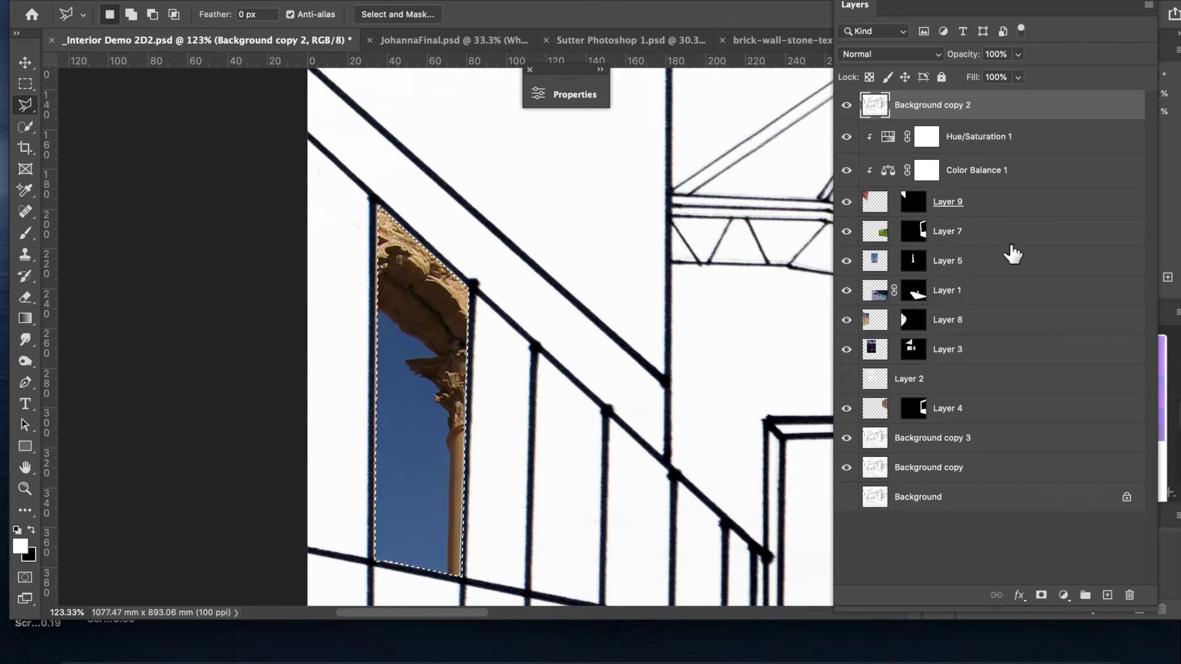
pyautogui.press('super+z')
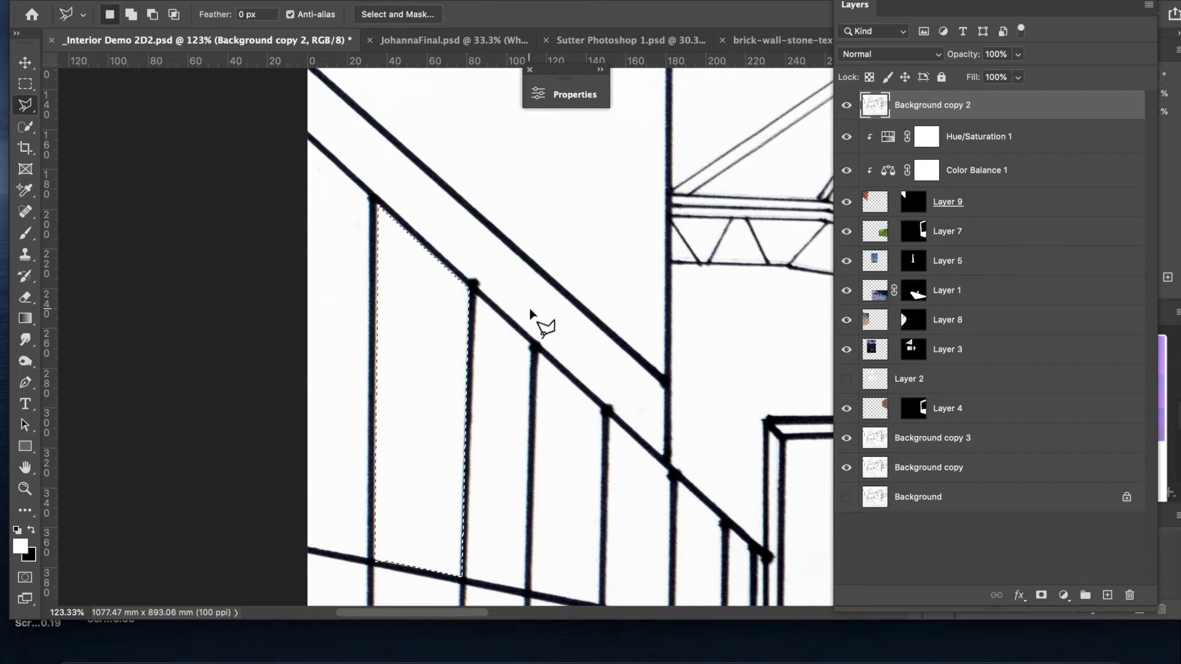
# Step: Deselect the pane and trace its edges again with the Magnetic Lasso to form a new selection
pyautogui.click(29, 113)
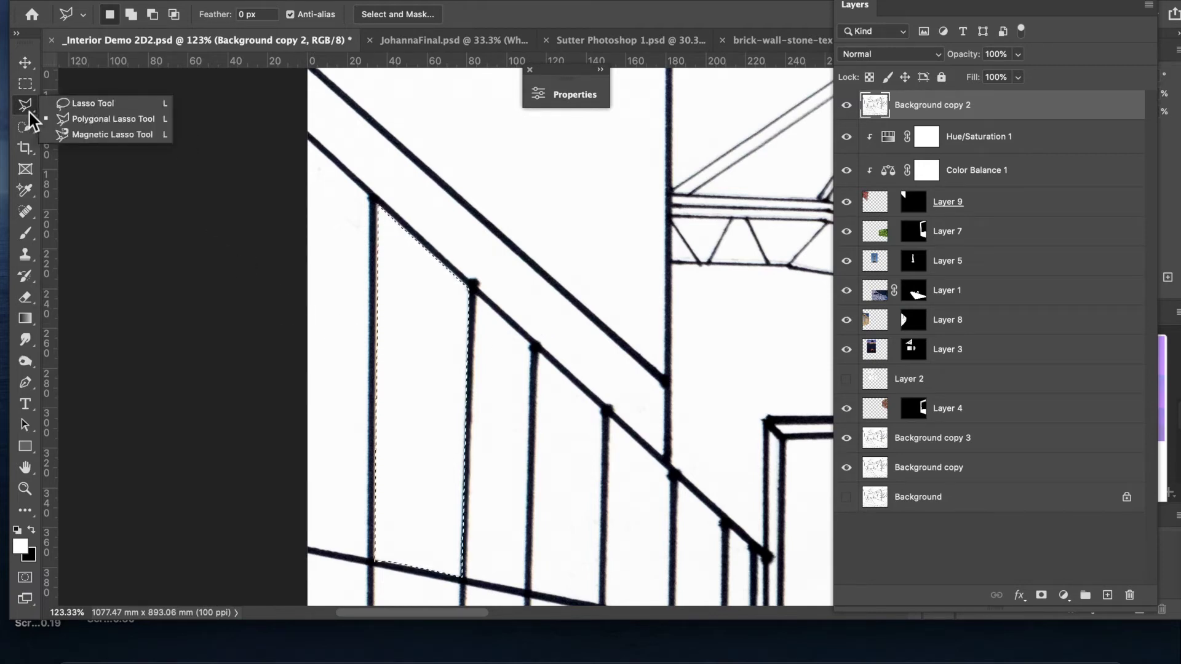
pyautogui.click(78, 133)
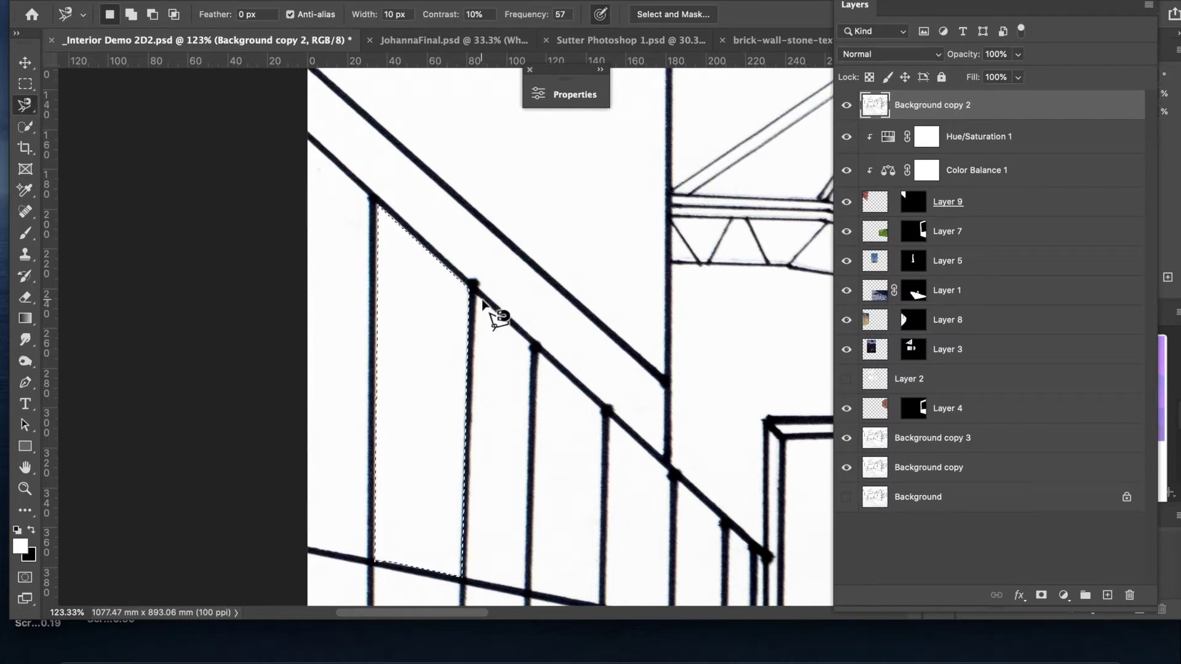
pyautogui.hotkey('ctrl', 'd')
pyautogui.click(377, 206)
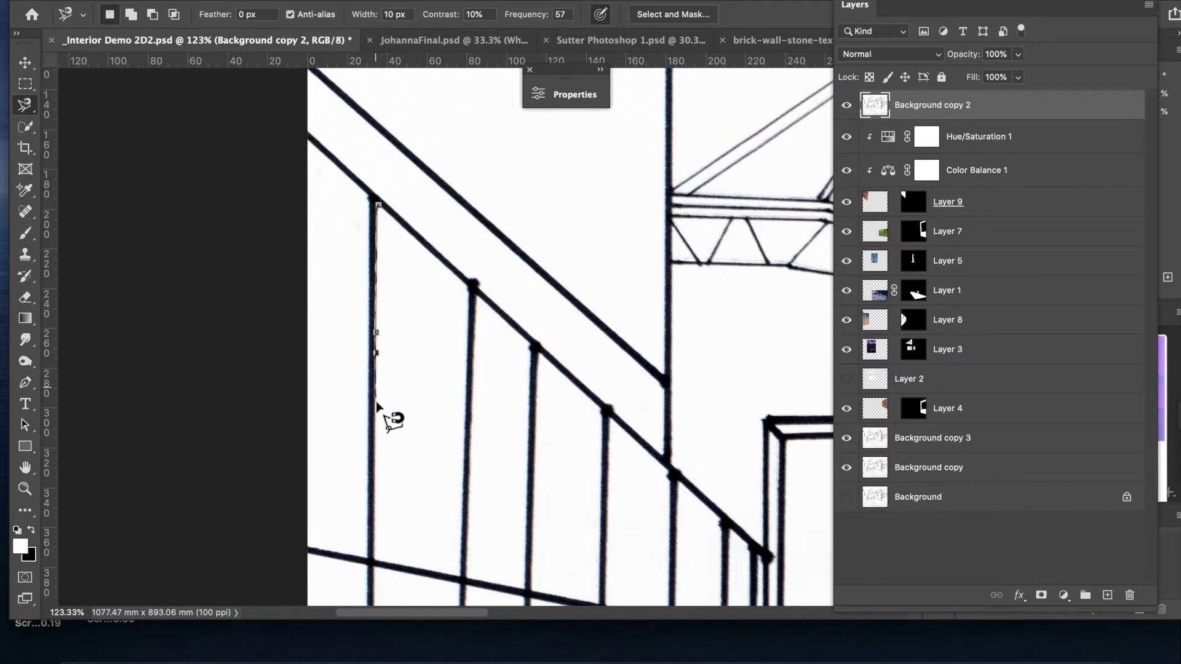
pyautogui.click(375, 561)
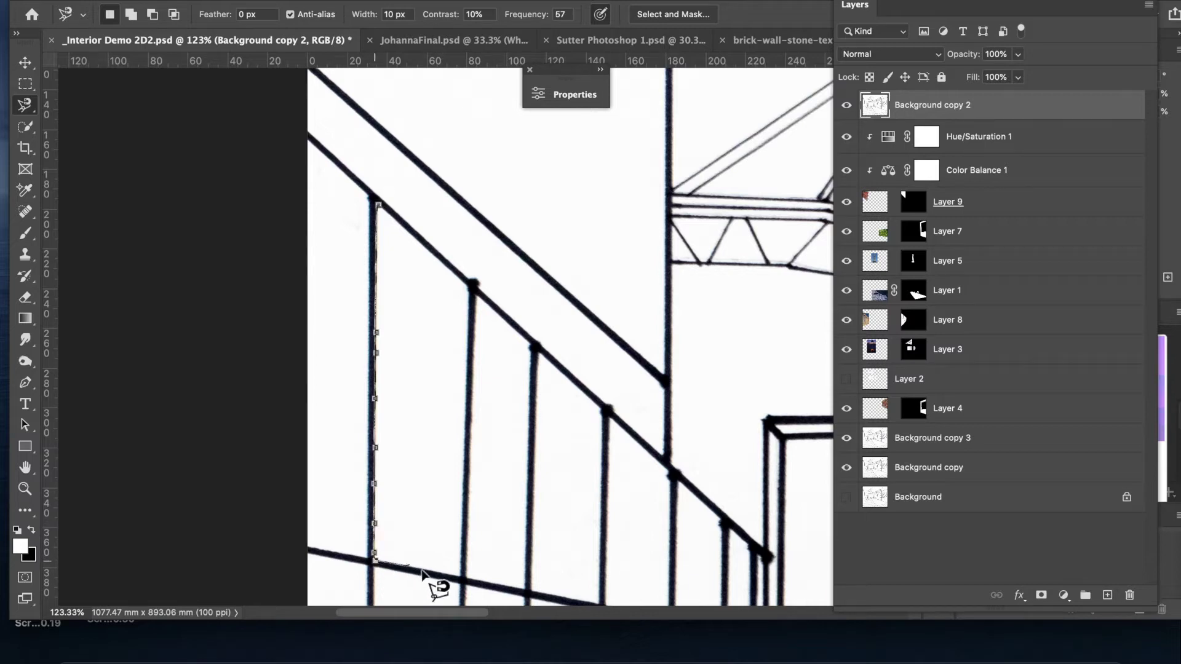
pyautogui.click(461, 576)
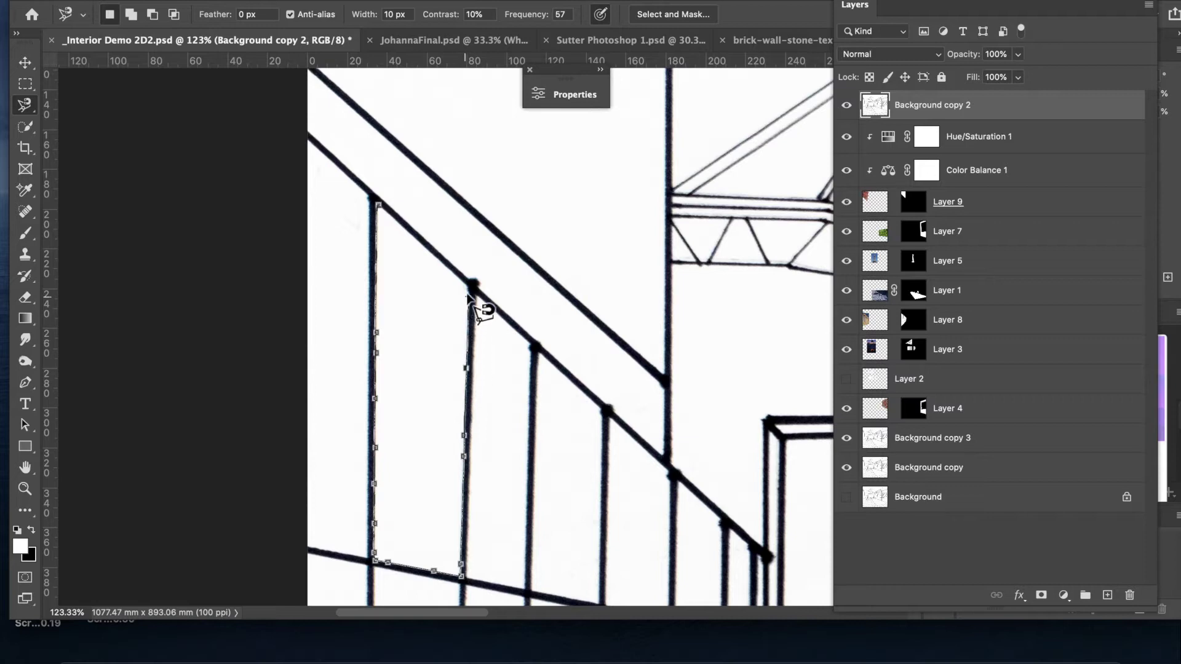
pyautogui.click(393, 218)
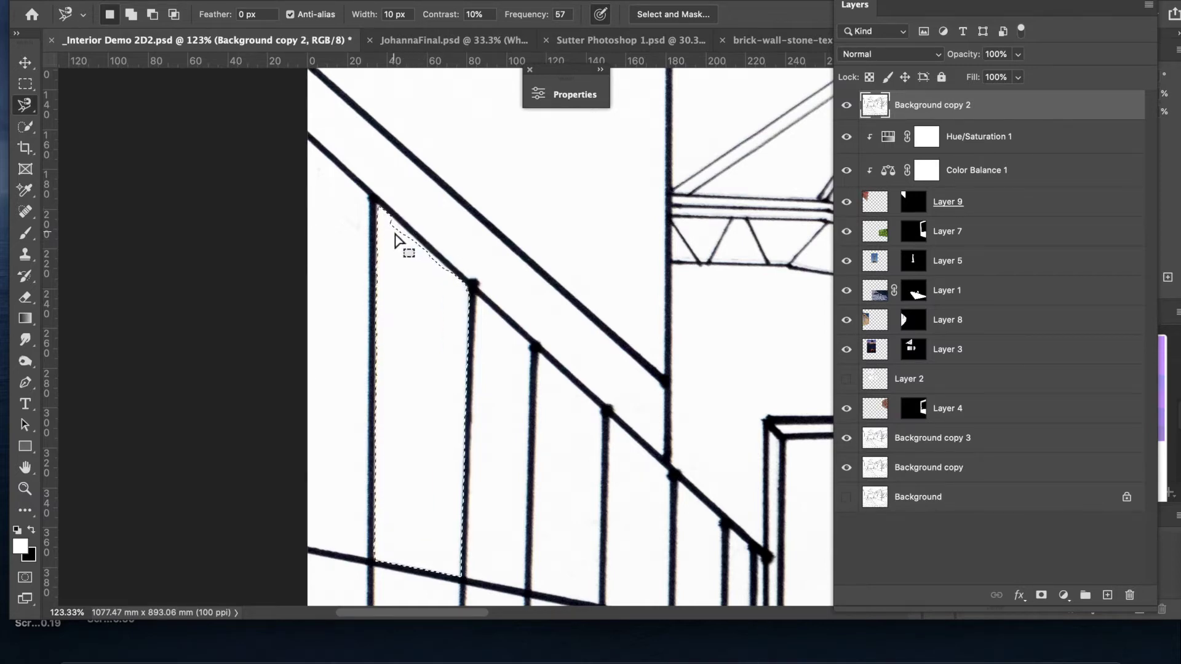
pyautogui.press('alt')
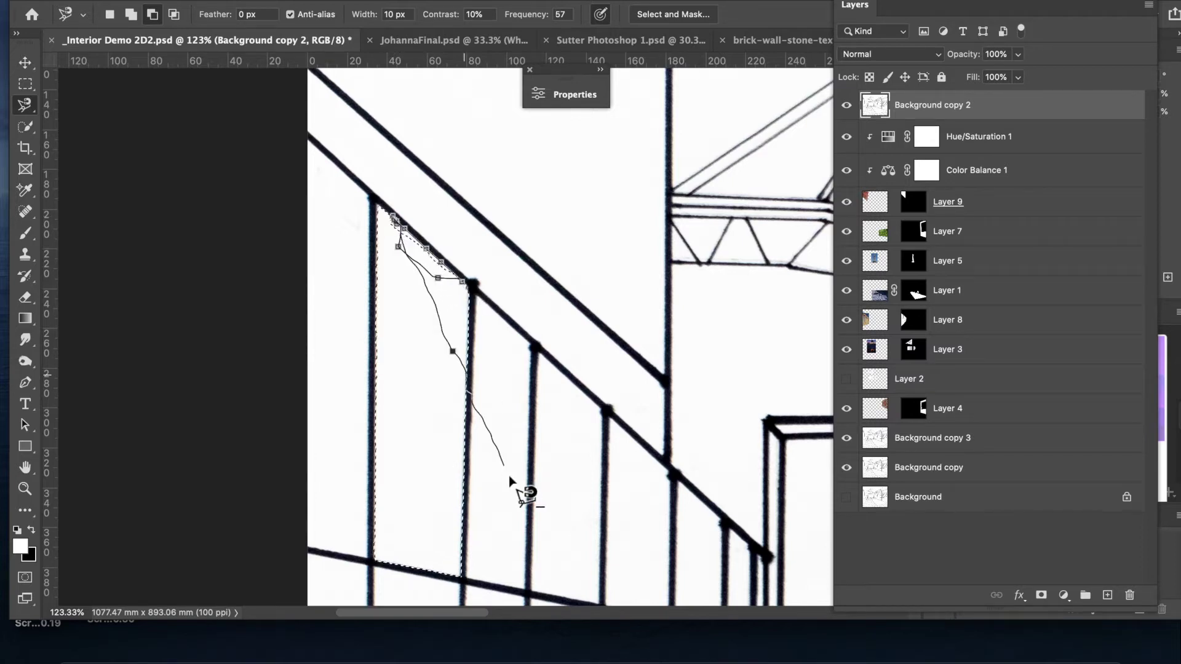
pyautogui.press('Escape')
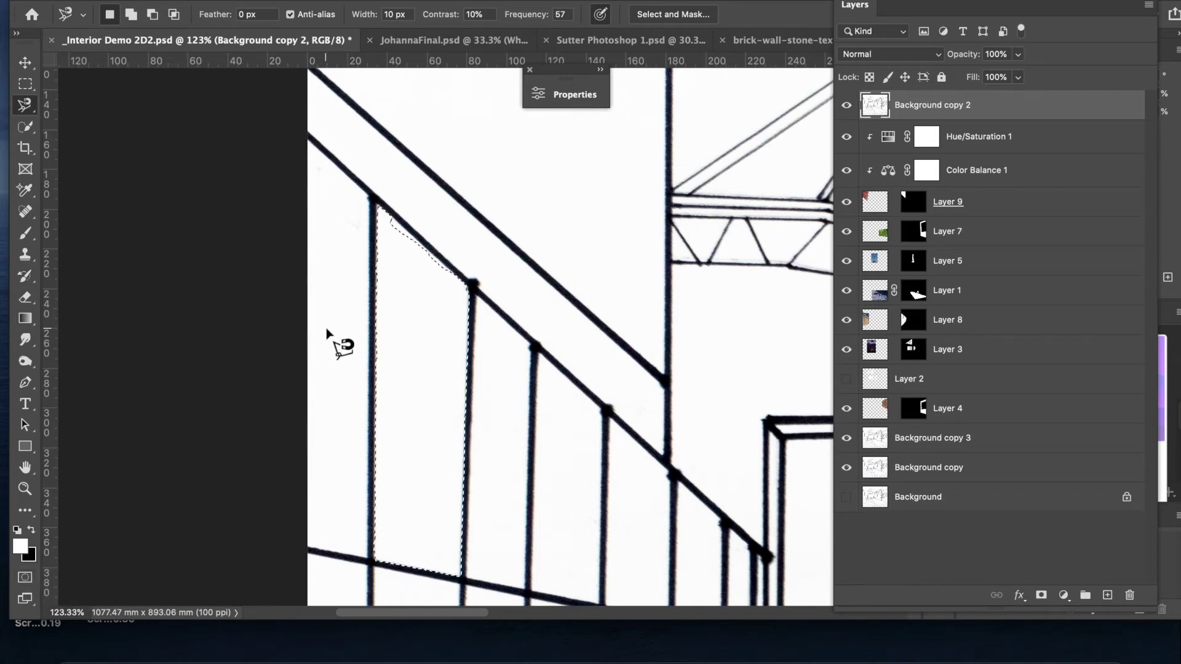
# Step: Show the pane selection as a Quick Mask around its uneven diagonal upper edge
pyautogui.scroll(5, 327, 335)
pyautogui.scroll(-4, 327, 332)
pyautogui.hscroll(-1, 327, 333)
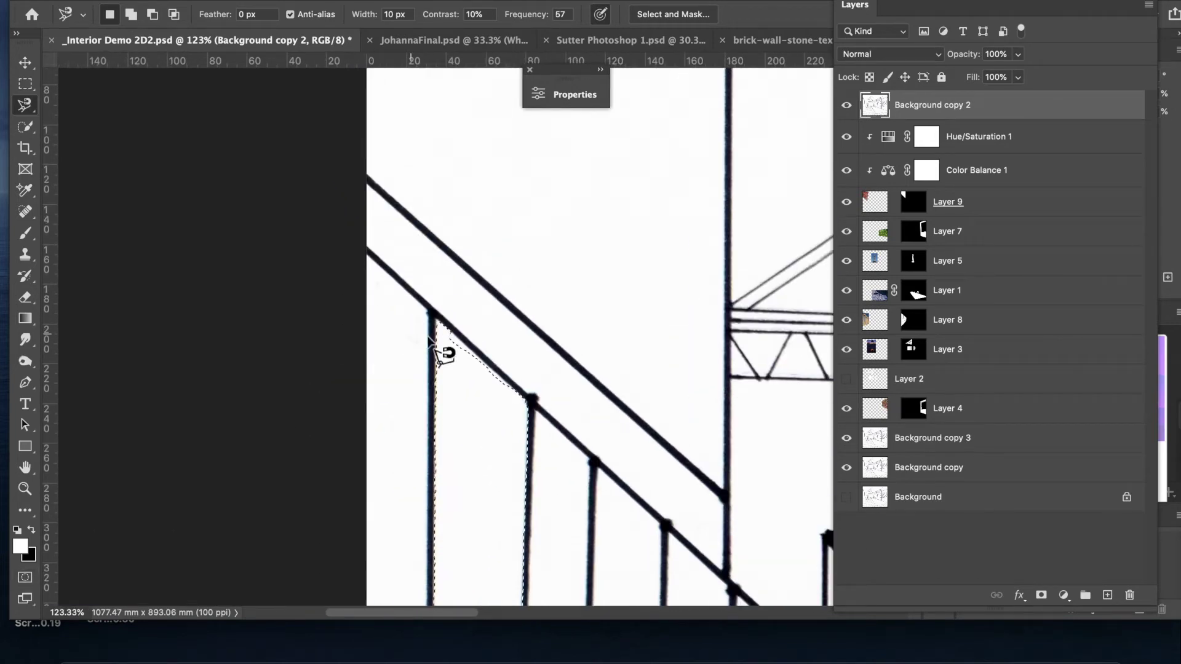
pyautogui.scroll(6, 447, 349)
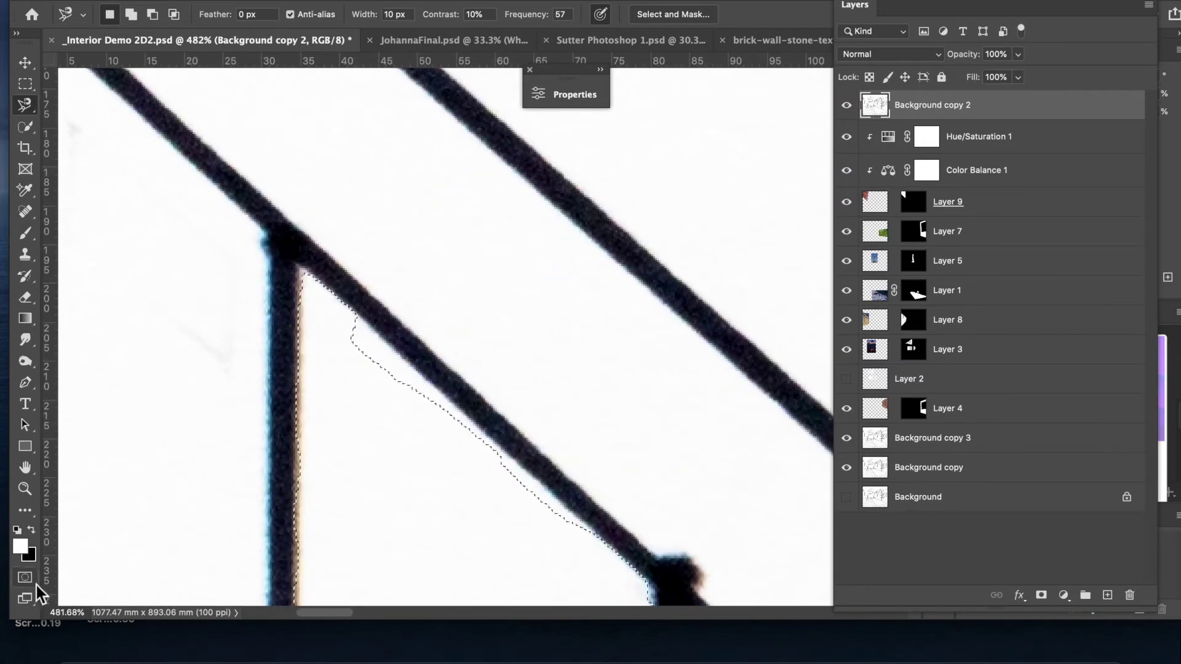
pyautogui.click(24, 577)
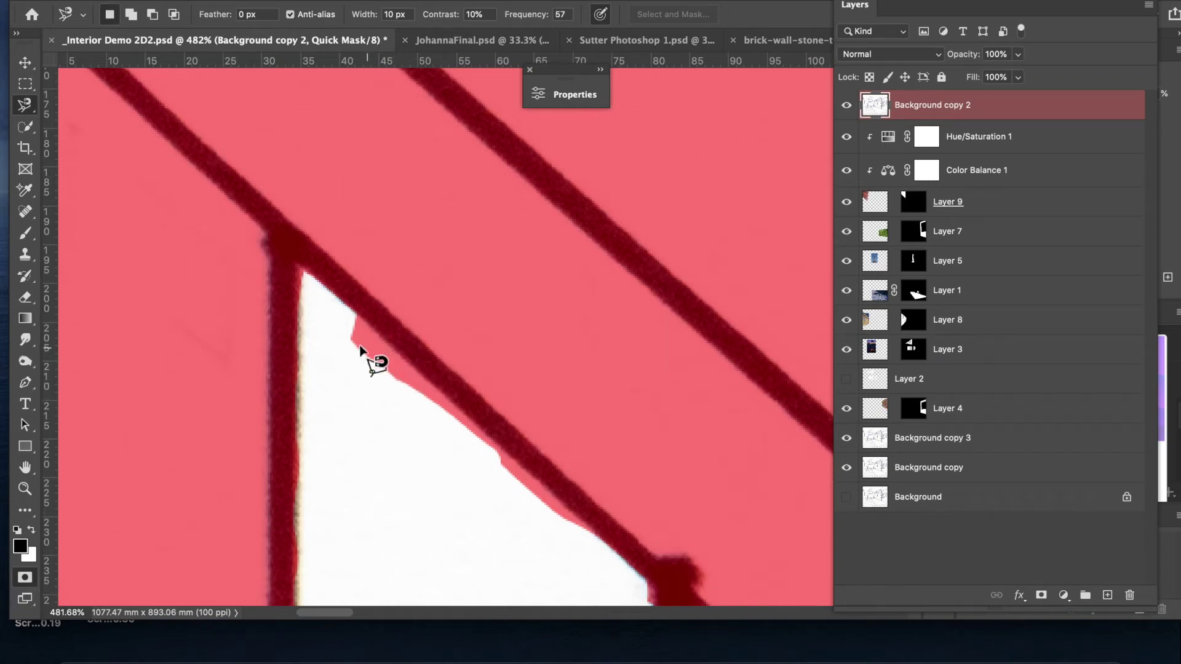
# Step: Erase the mask overlapping the pane along its diagonal upper edge, using the Eraser at 8 px
pyautogui.click(30, 297)
pyautogui.press('[')
pyautogui.press('[')
pyautogui.press('[')
pyautogui.press('[')
pyautogui.press('[')
pyautogui.press('[')
pyautogui.press('[')
pyautogui.press('[')
pyautogui.press('[')
pyautogui.press('[')
pyautogui.press('[')
pyautogui.press('[')
pyautogui.press('[')
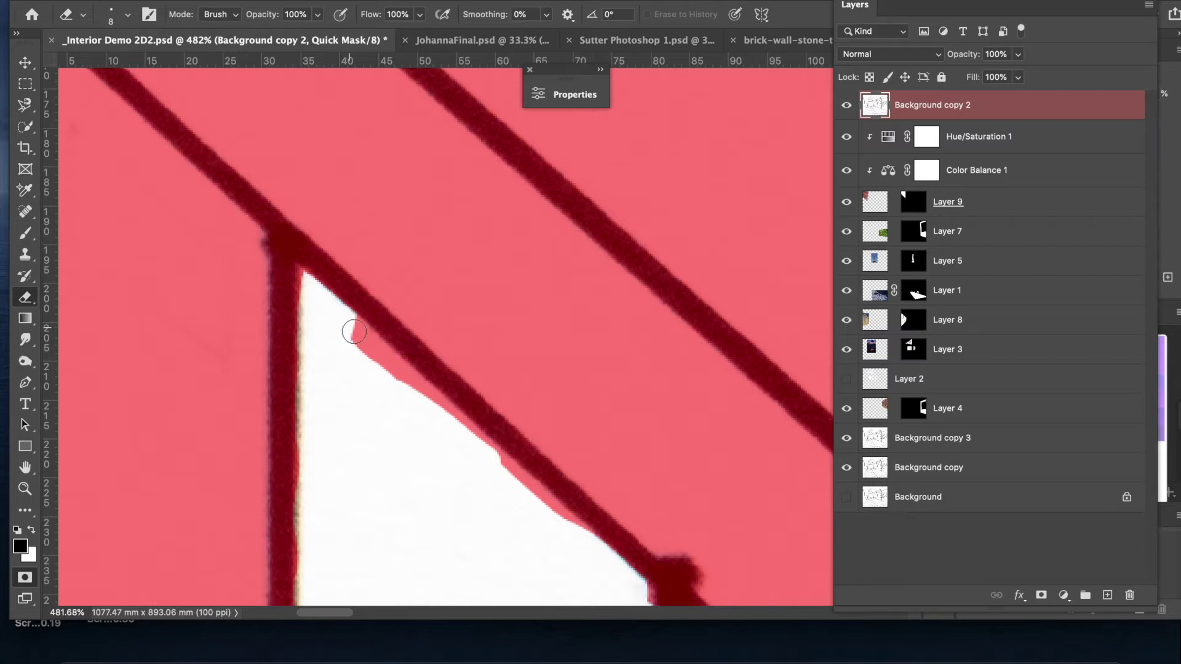
pyautogui.moveTo(355, 330)
pyautogui.mouseDown()
pyautogui.moveTo(410, 387)
pyautogui.moveTo(352, 324)
pyautogui.moveTo(586, 530)
pyautogui.mouseUp()
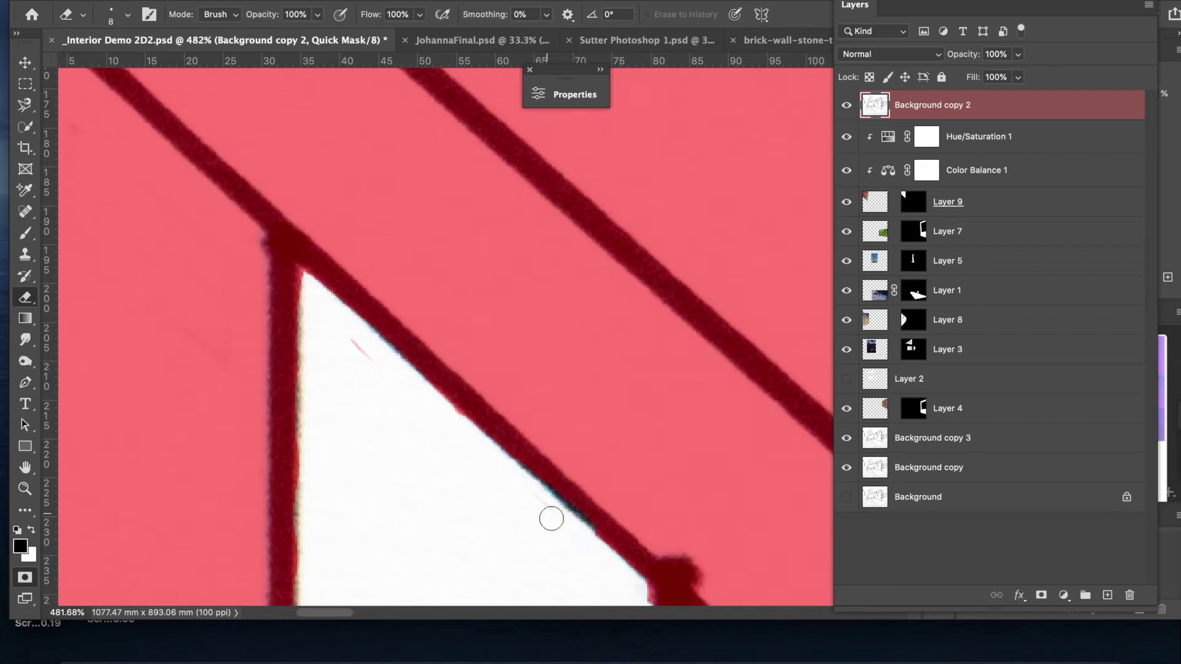
pyautogui.moveTo(360, 348); pyautogui.dragTo(383, 382)
# Step: Undo the oversized brush dab on the mask, set the Brush to 15 px and raise its hardness
pyautogui.click(26, 232)
pyautogui.click(421, 326)
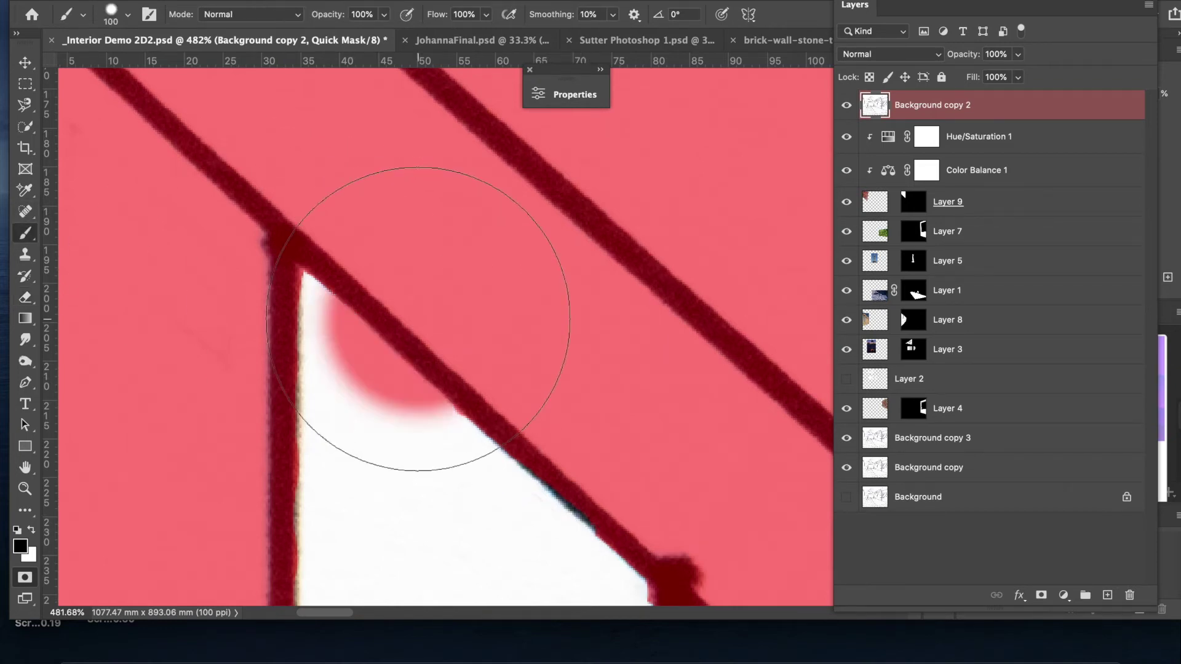
pyautogui.press('[')
pyautogui.press('[')
pyautogui.press('[')
pyautogui.press('[')
pyautogui.press('[')
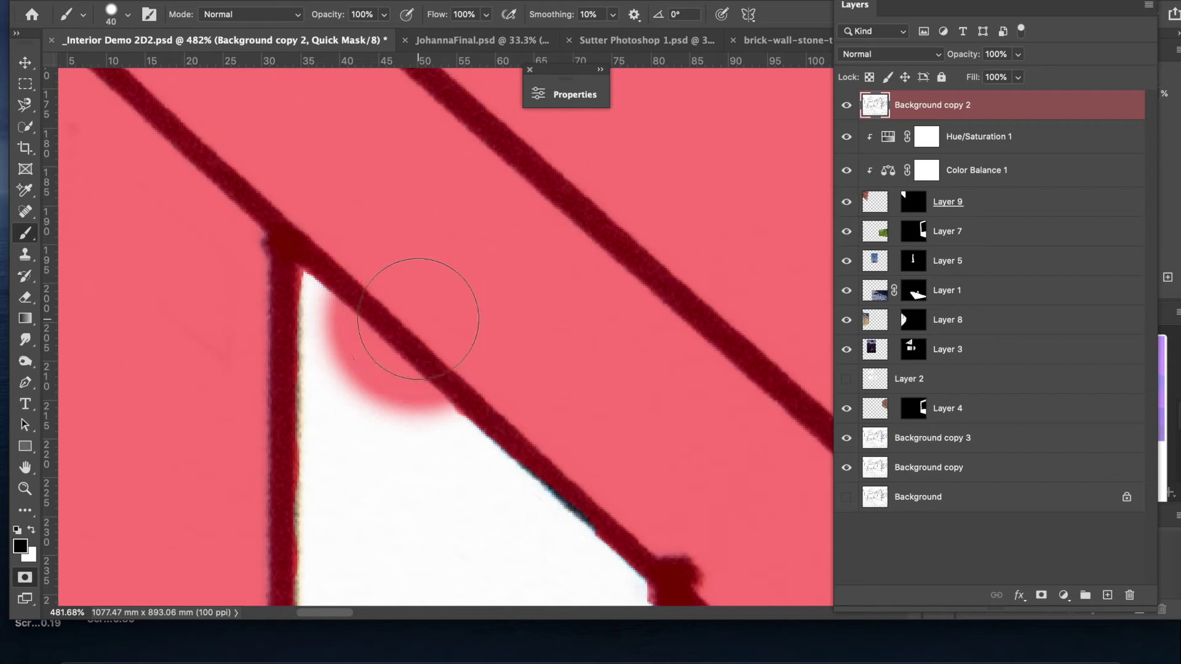
pyautogui.press('super+z')
pyautogui.press('[')
pyautogui.press('[')
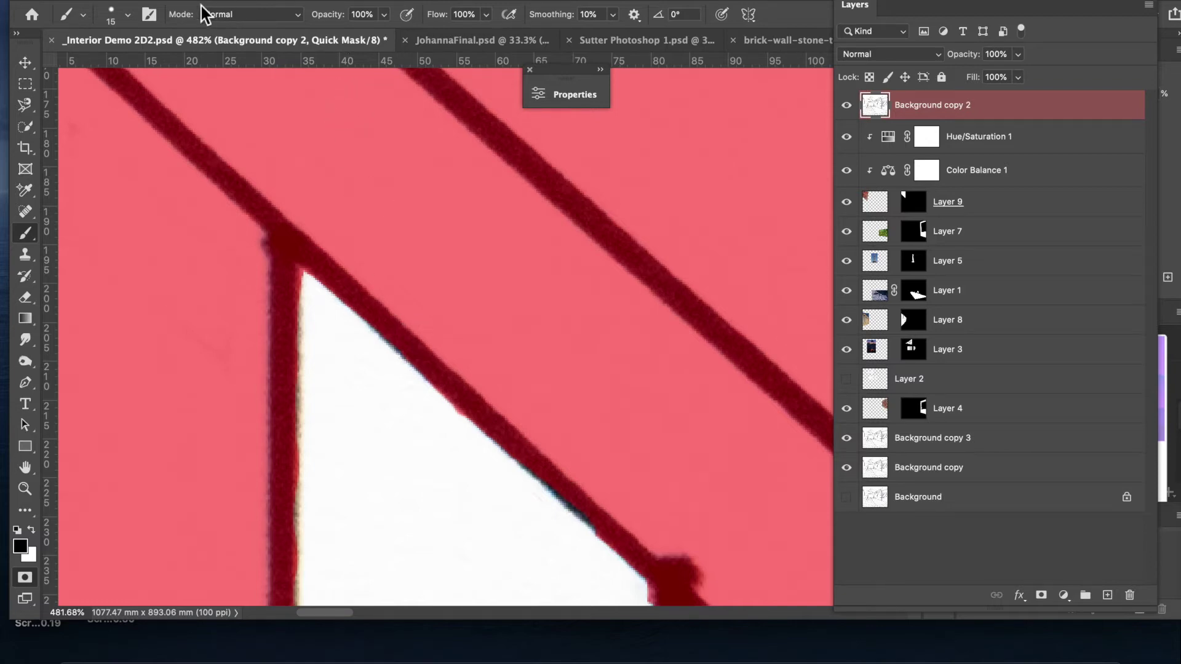
pyautogui.click(128, 17)
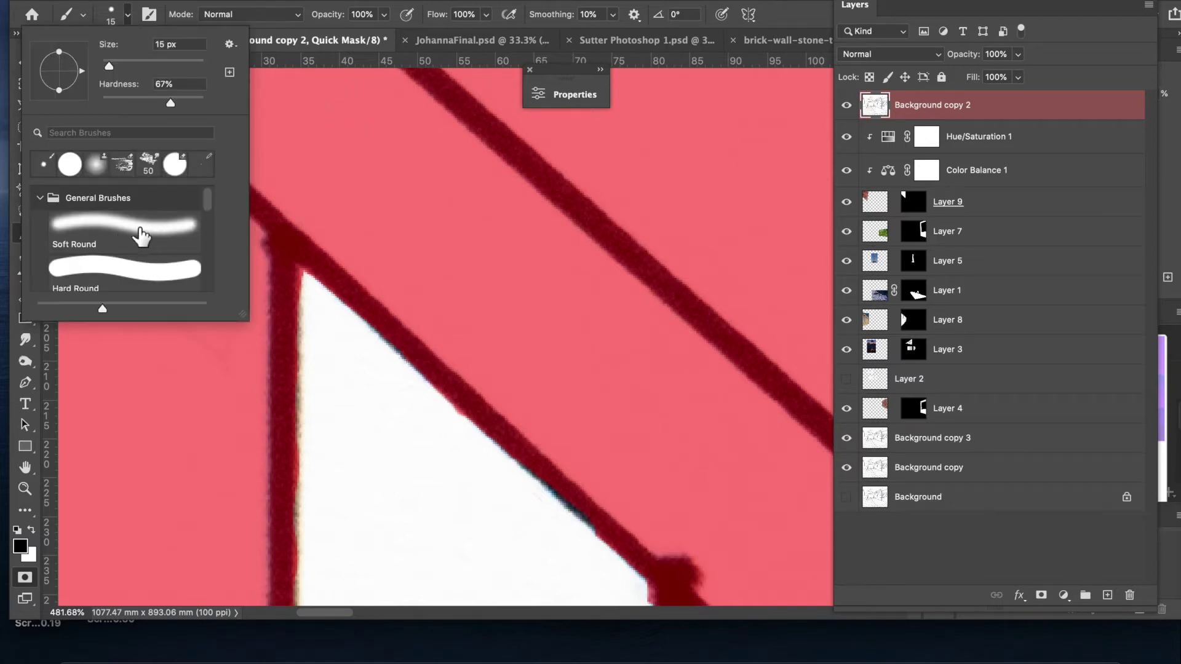
pyautogui.click(204, 104)
pyautogui.press('Return')
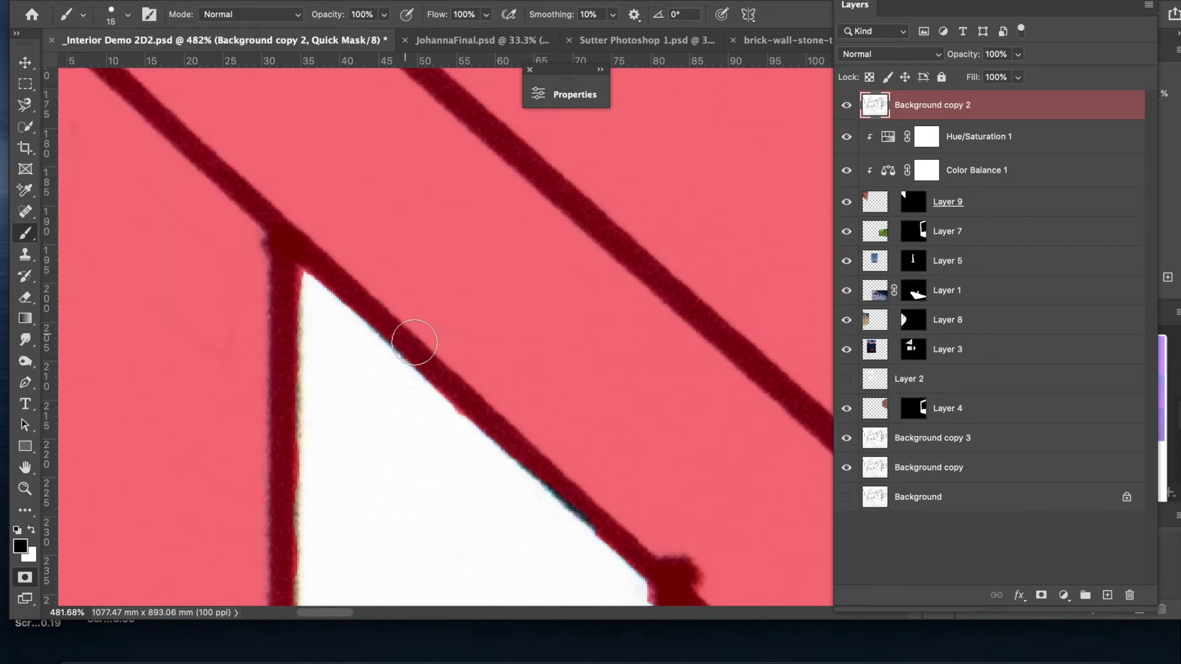
# Step: Paint the mask over the exposed line along the pane's diagonal upper edge and check the mask down to the pane's base
pyautogui.scroll(2, 413, 343)
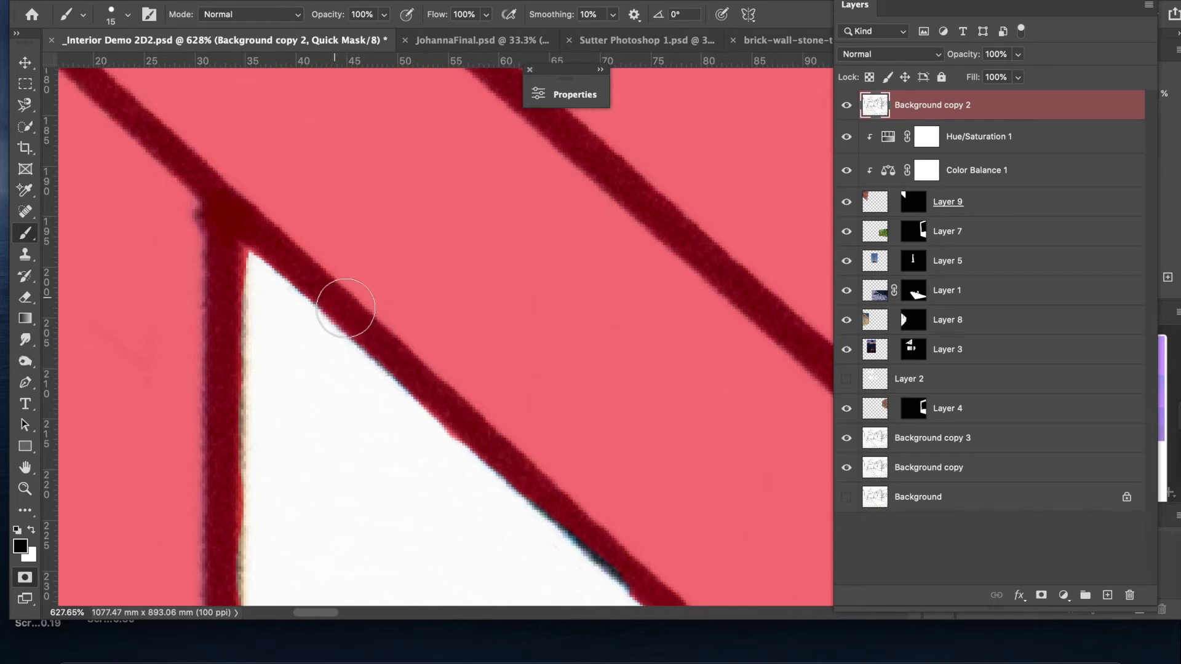
pyautogui.scroll(-5, 540, 461)
pyautogui.hscroll(5, 540, 461)
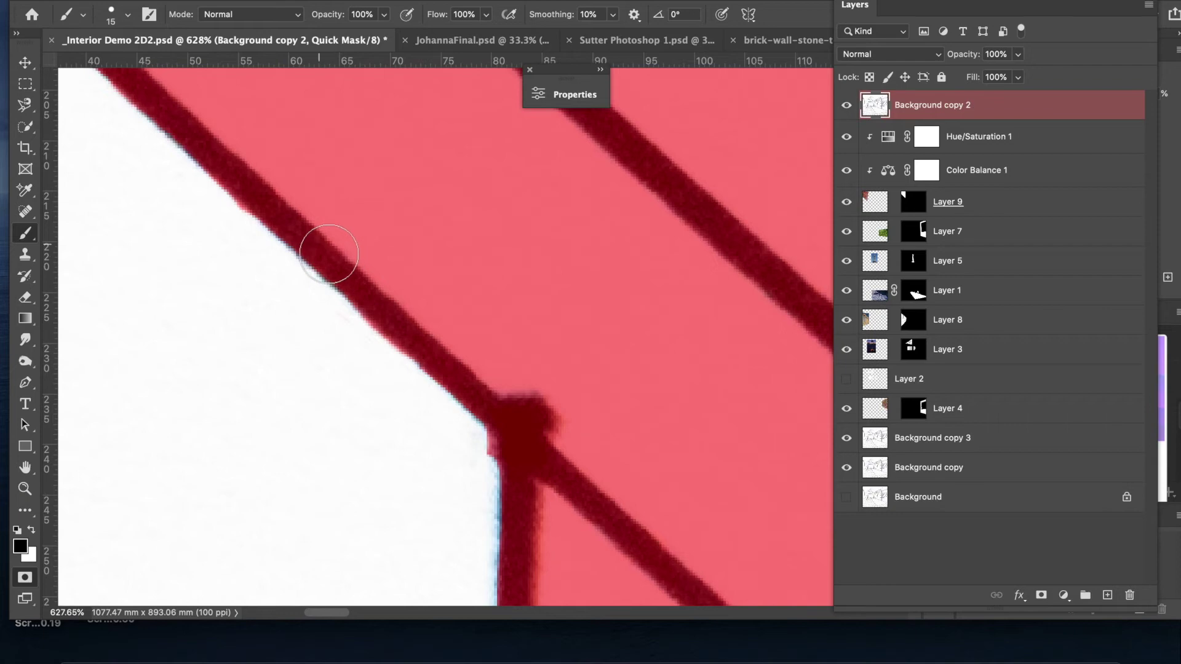
pyautogui.hscroll(-5, 507, 370)
pyautogui.scroll(-5, 514, 369)
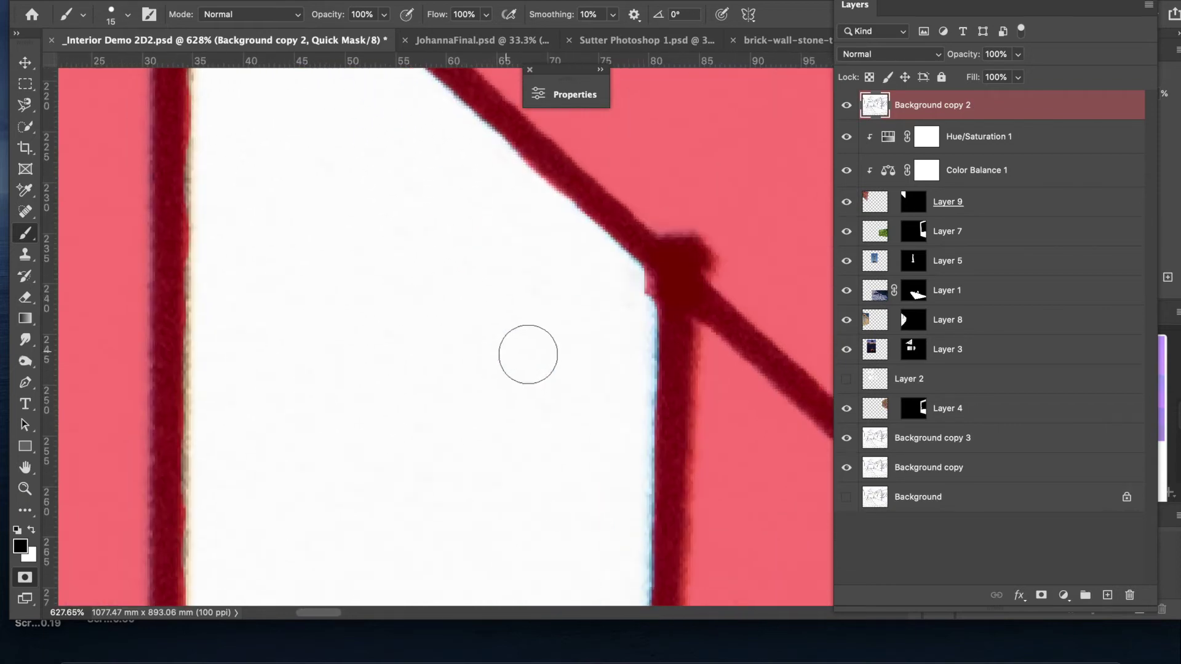
pyautogui.scroll(-2, 586, 286)
pyautogui.scroll(-8, 585, 288)
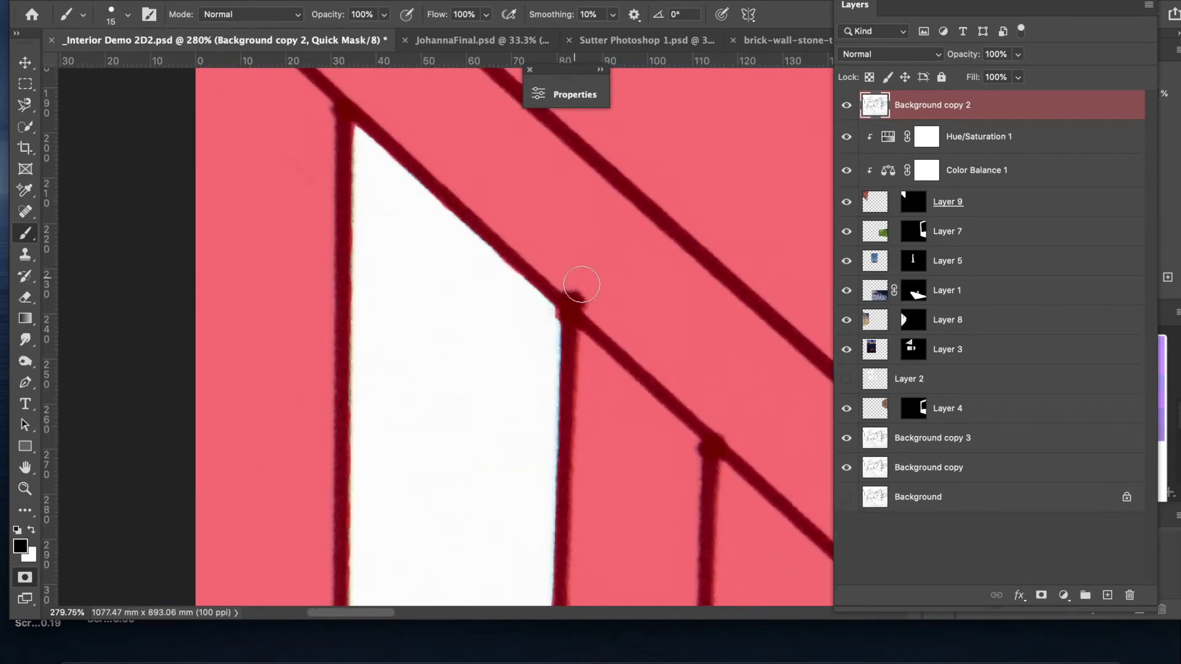
pyautogui.hscroll(4, 578, 282)
pyautogui.scroll(-5, 579, 281)
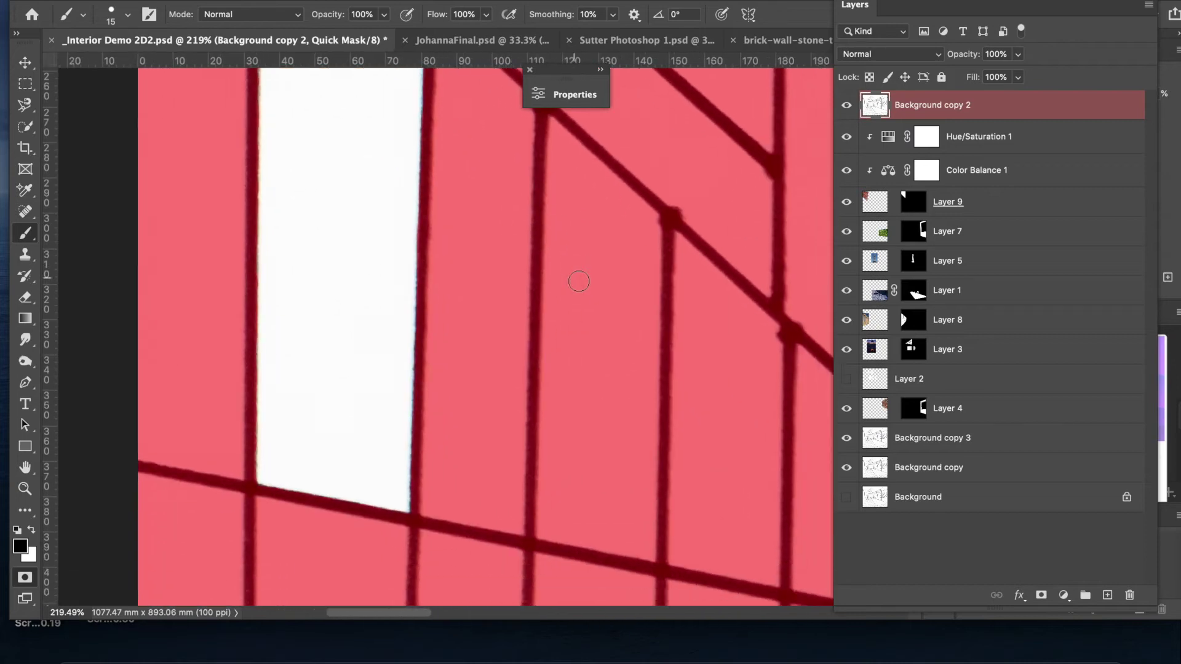
# Step: Leave Quick Mask, swap the foreground and background colours, and inspect the resulting selection outline around the pane
pyautogui.click(26, 578)
pyautogui.press('x')
pyautogui.scroll(-5, 358, 422)
pyautogui.hscroll(-2, 357, 422)
pyautogui.scroll(6, 357, 422)
pyautogui.scroll(-5, 357, 422)
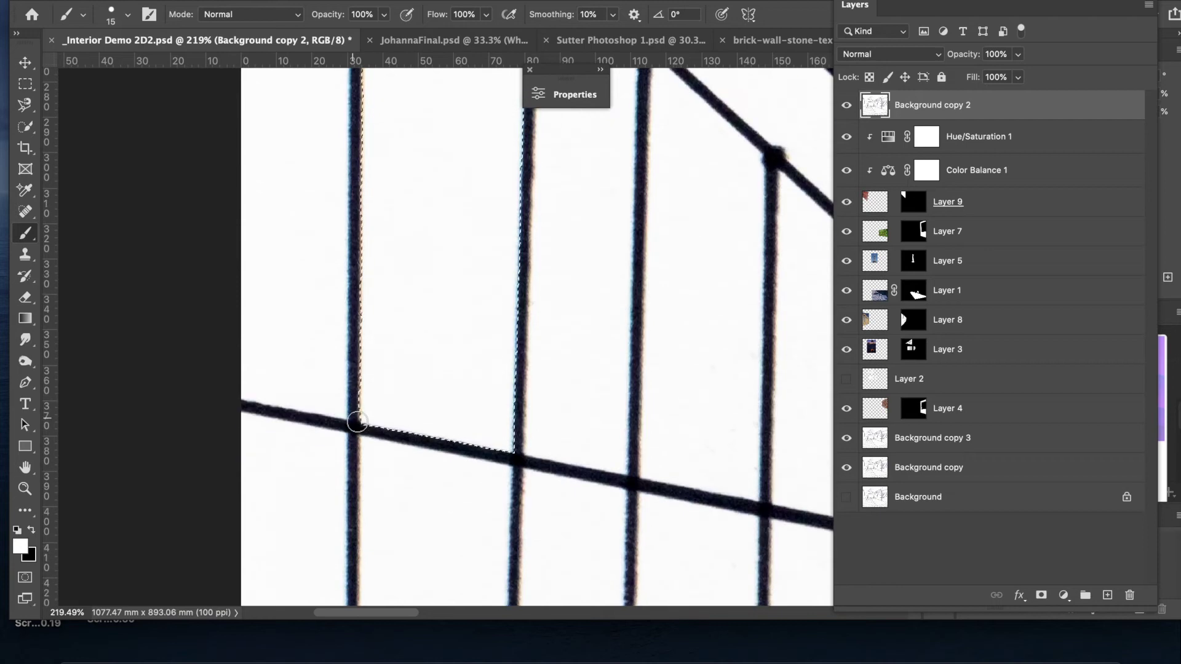
pyautogui.scroll(7, 357, 422)
pyautogui.hscroll(1, 357, 422)
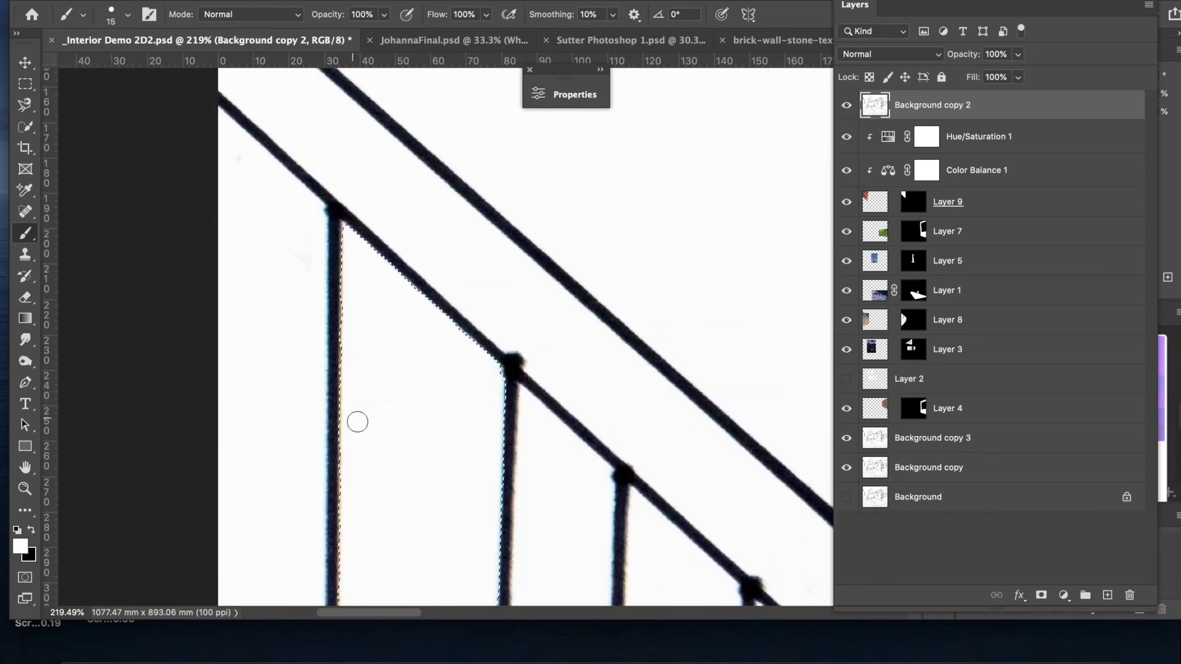
pyautogui.scroll(5, 512, 375)
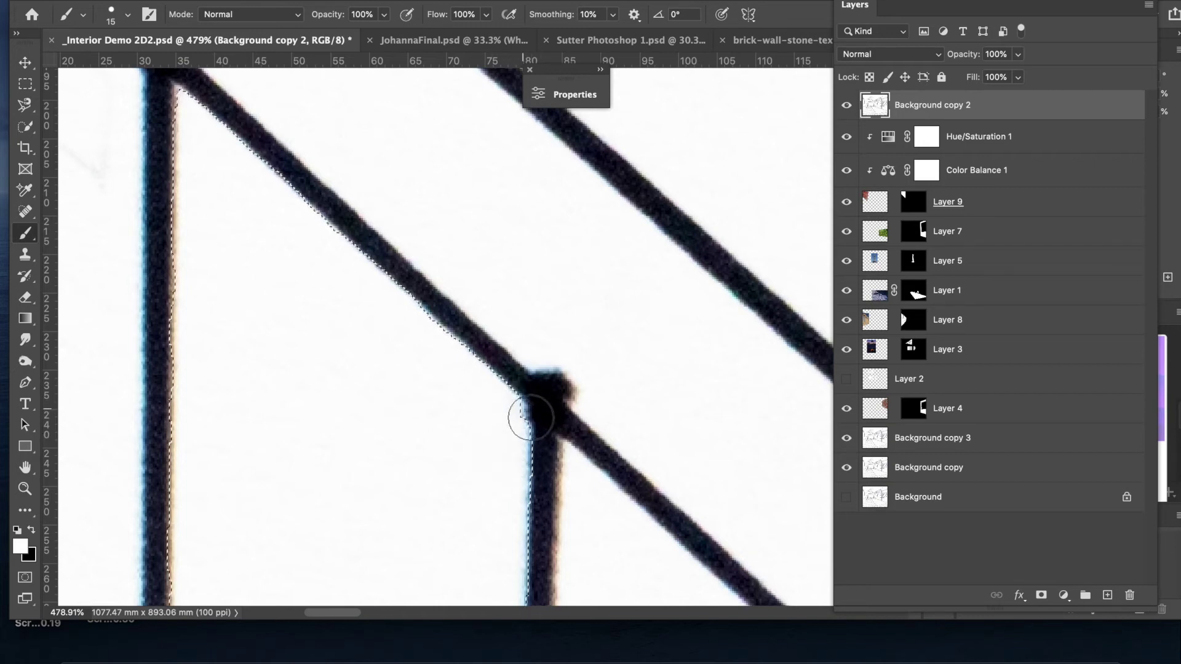
# Step: Deselect the pane and select it again with the Quick Selection Tool at 30 px
pyautogui.click(27, 132)
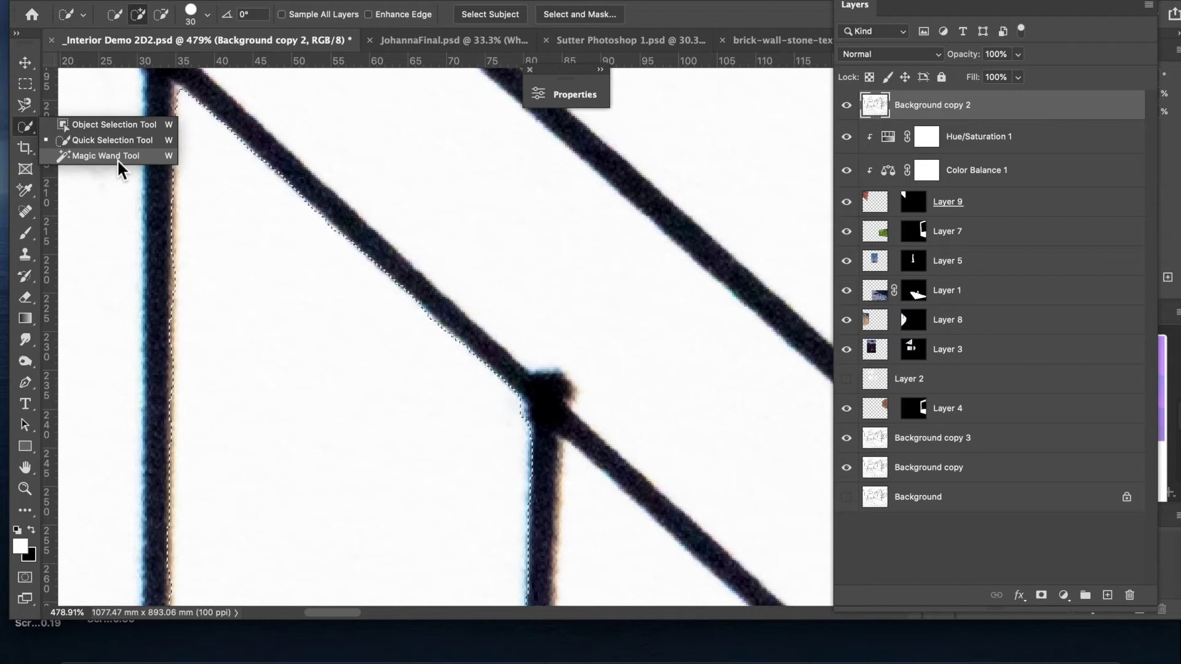
pyautogui.click(46, 22)
pyautogui.hotkey('ctrl', 'd')
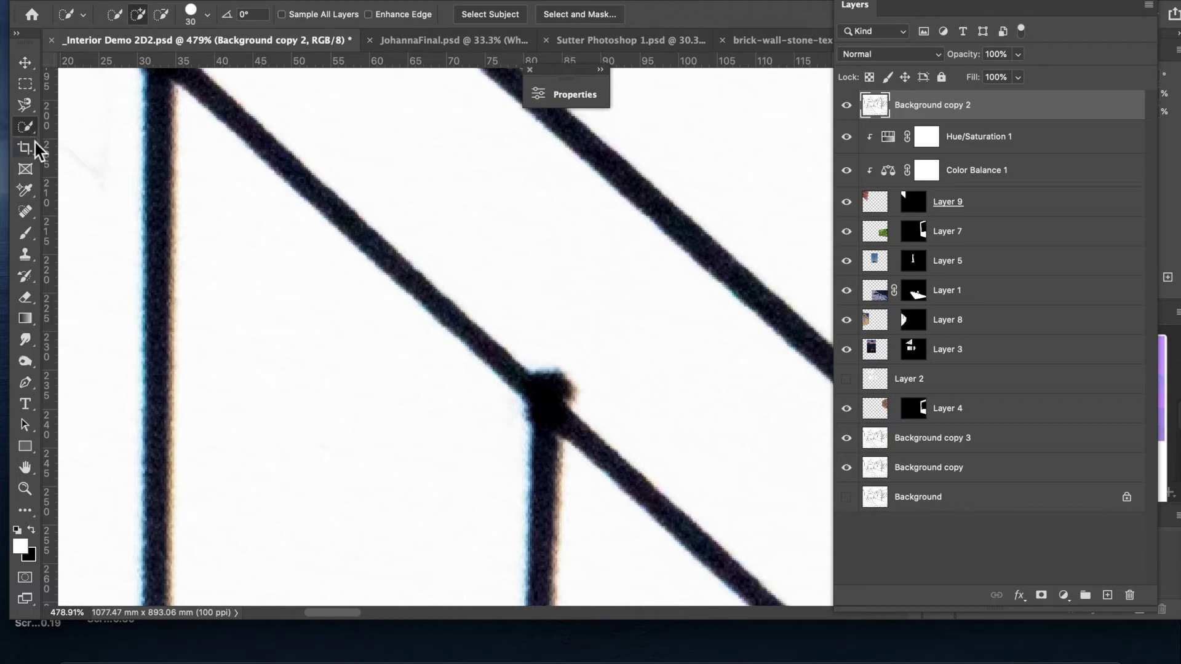
pyautogui.click(24, 130)
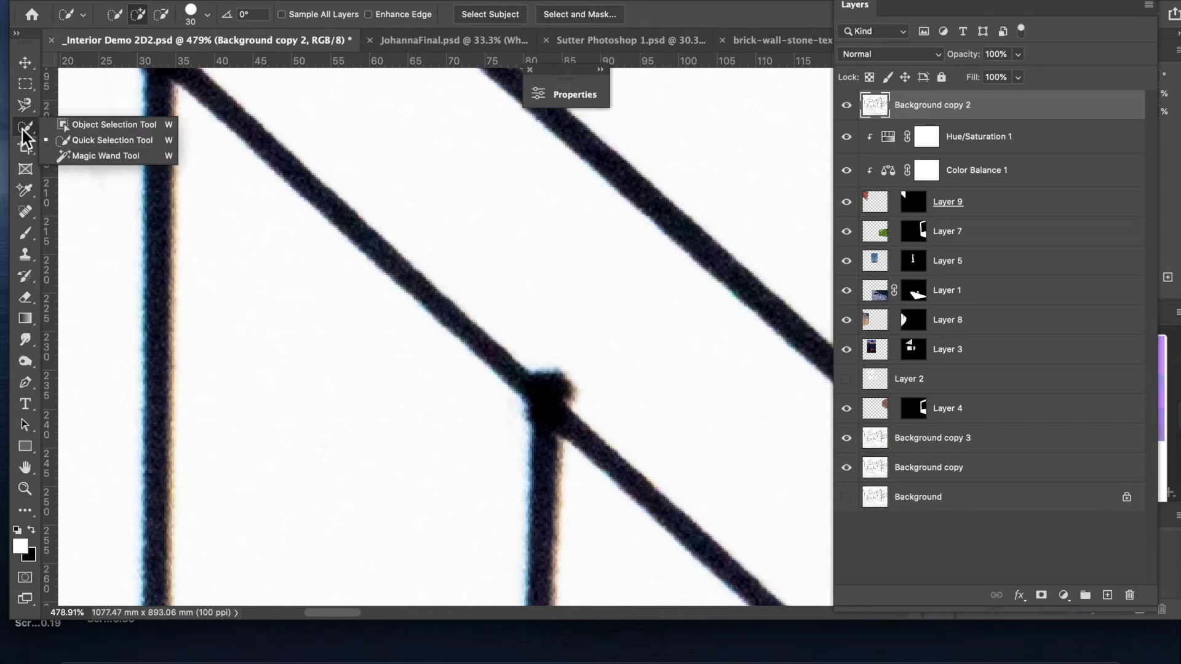
pyautogui.click(96, 140)
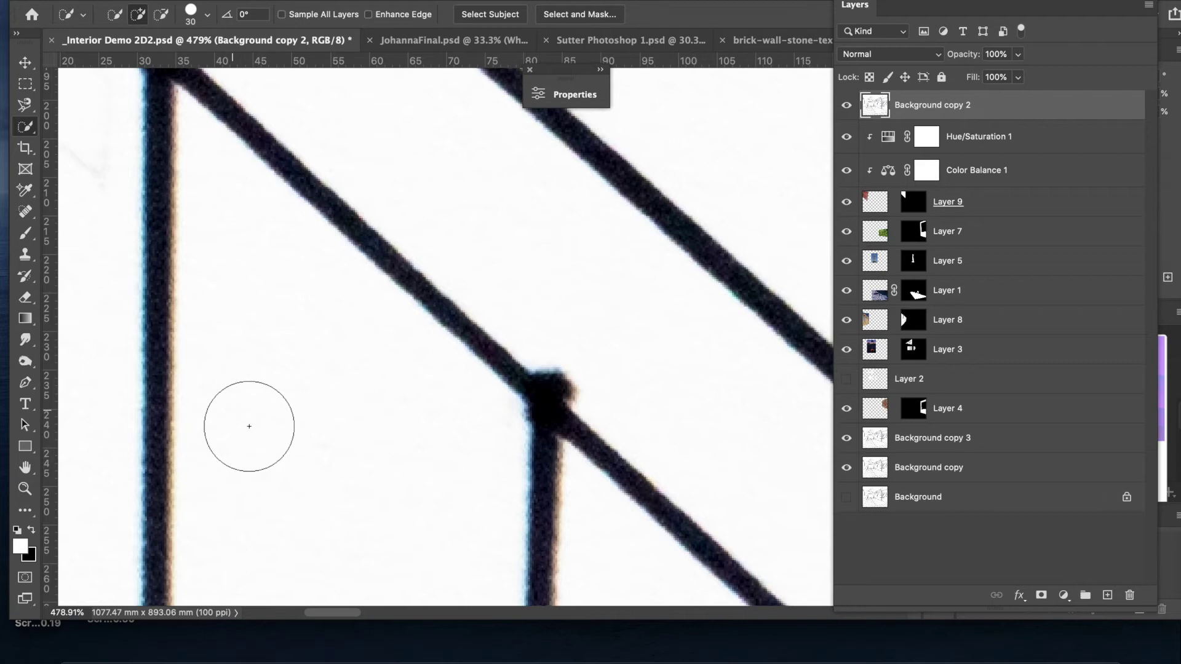
pyautogui.scroll(-5, 248, 424)
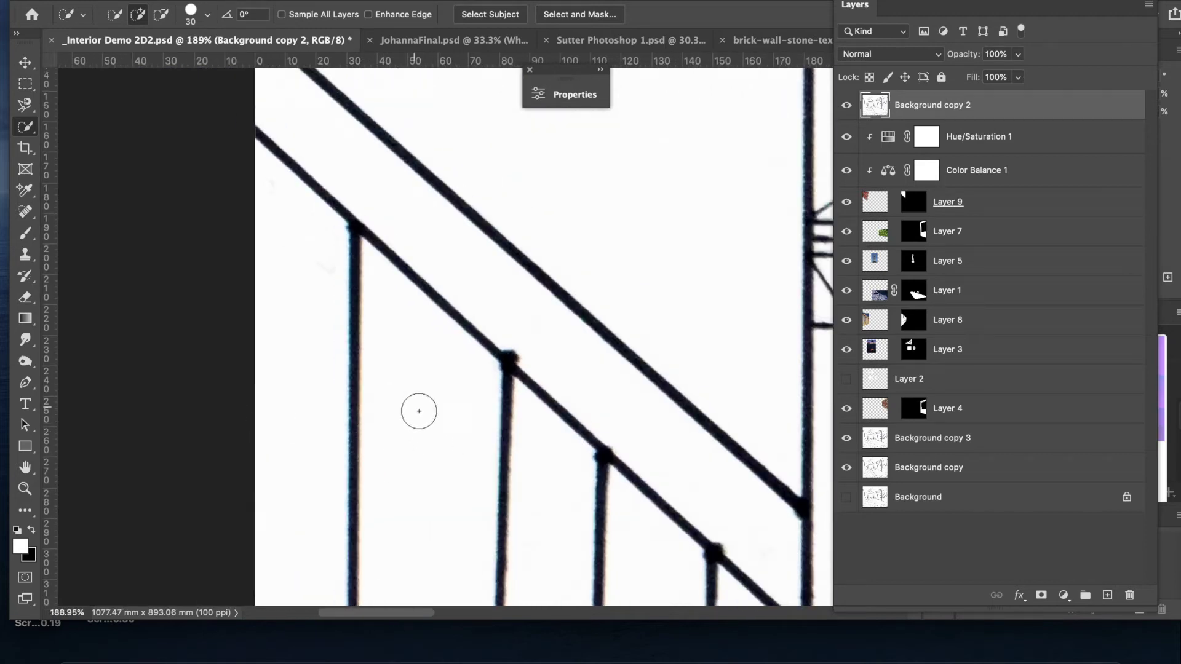
pyautogui.click(421, 424)
pyautogui.scroll(-6, 422, 424)
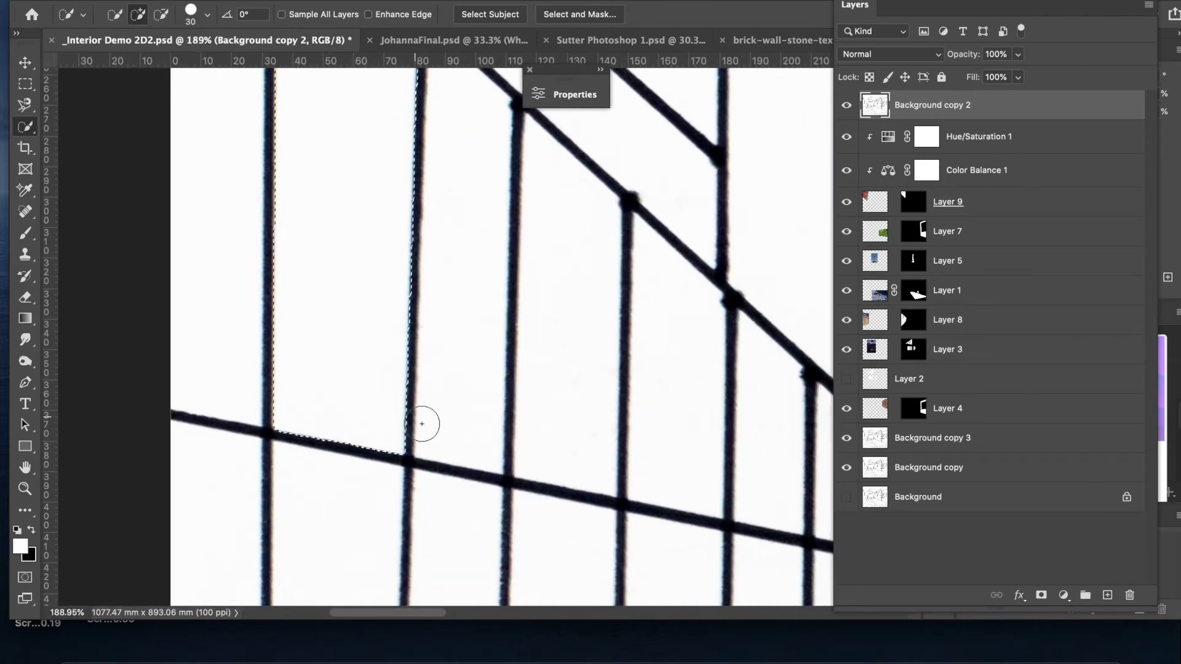
# Step: Try adding the neighbouring pane to the selection, clear it, and reselect only the first pane
pyautogui.click(452, 307)
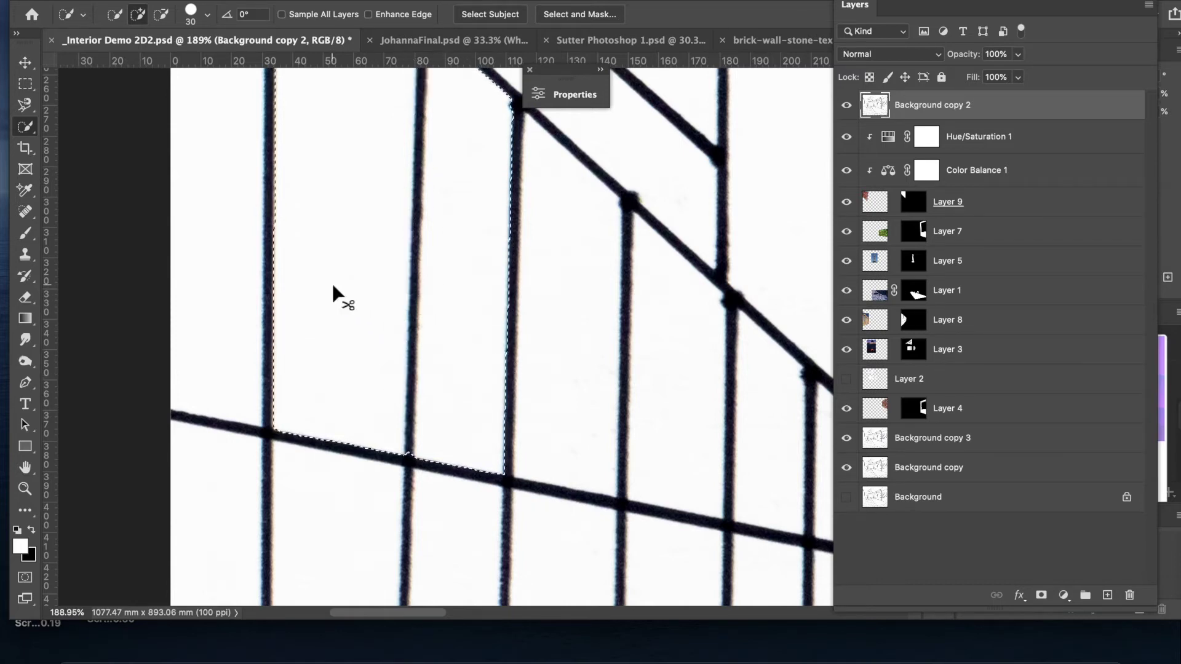
pyautogui.scroll(5, 338, 290)
pyautogui.scroll(-5, 339, 291)
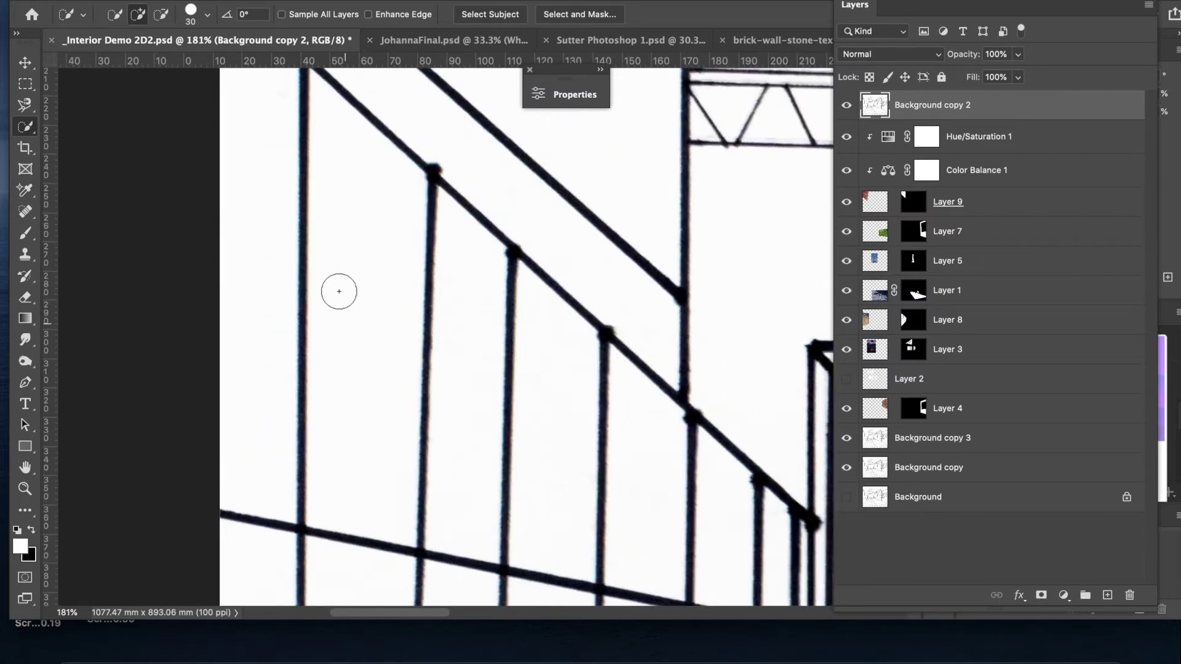
pyautogui.click(383, 273)
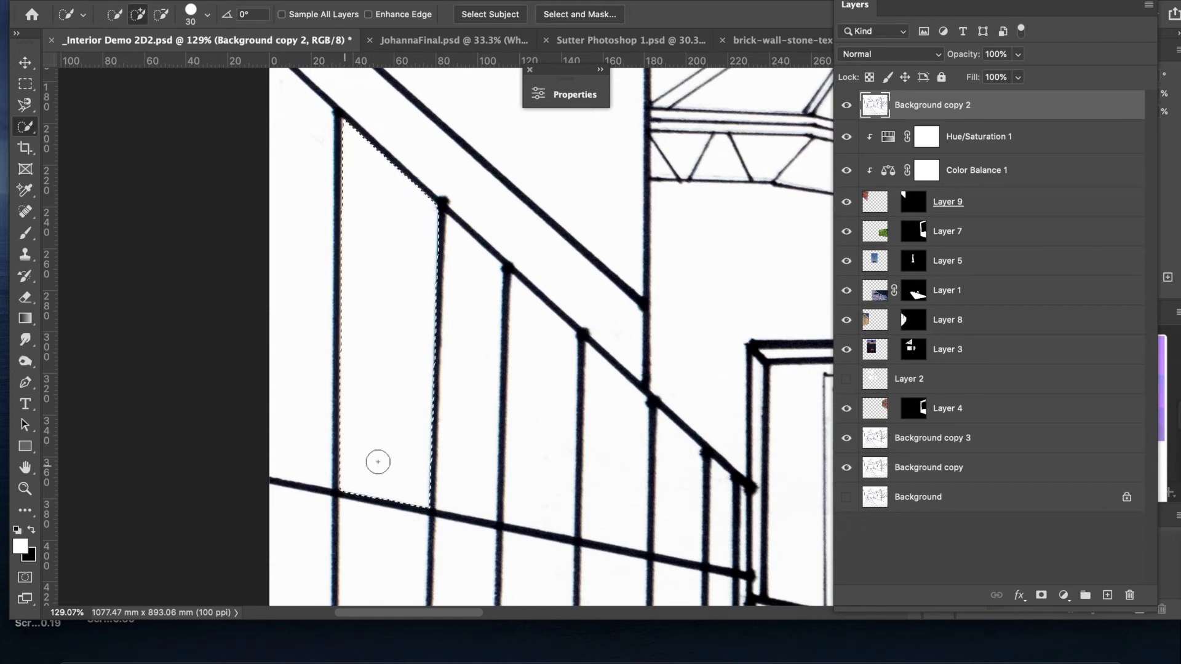
# Step: Select the trapezoidal opening in the roof truss above the clock wall with the Quick Selection Tool
pyautogui.hscroll(5, 691, 270)
pyautogui.scroll(2, 691, 271)
pyautogui.hscroll(5, 691, 272)
pyautogui.scroll(4, 691, 271)
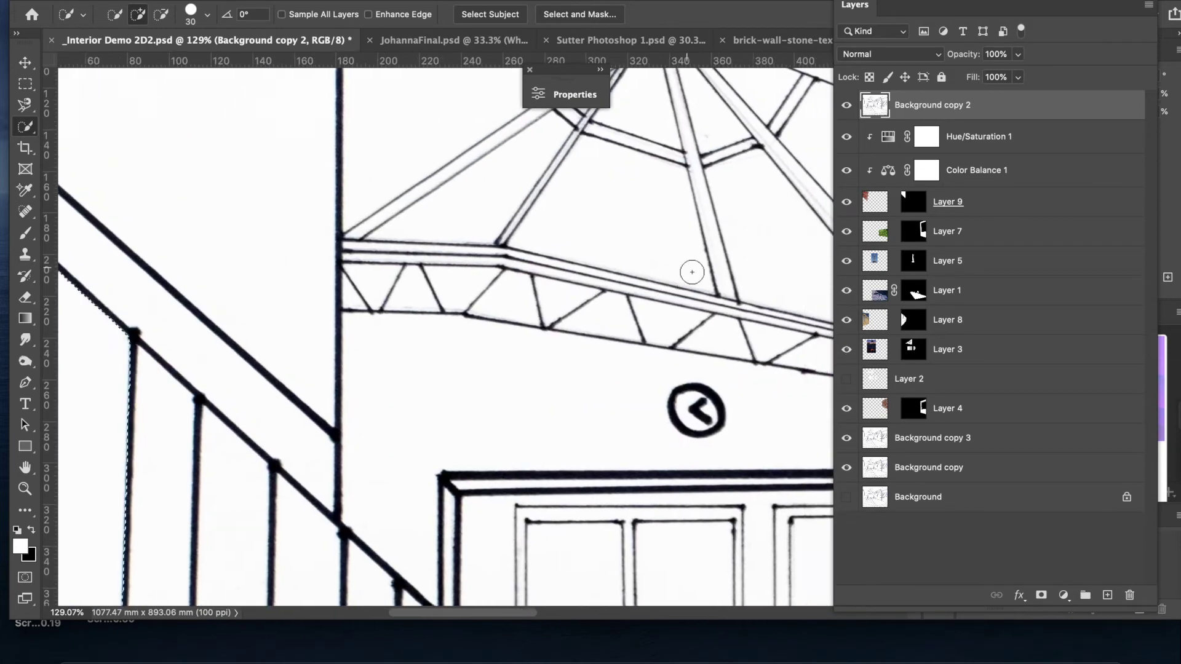
pyautogui.scroll(2, 415, 354)
pyautogui.scroll(2, 415, 354)
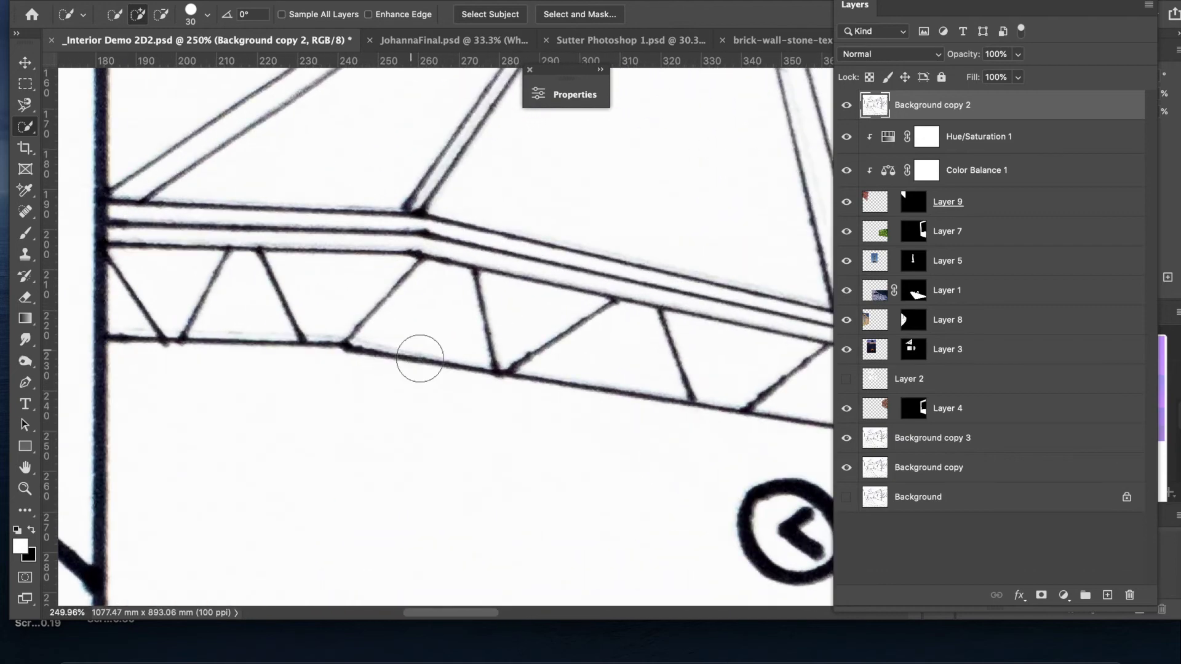
pyautogui.click(332, 302)
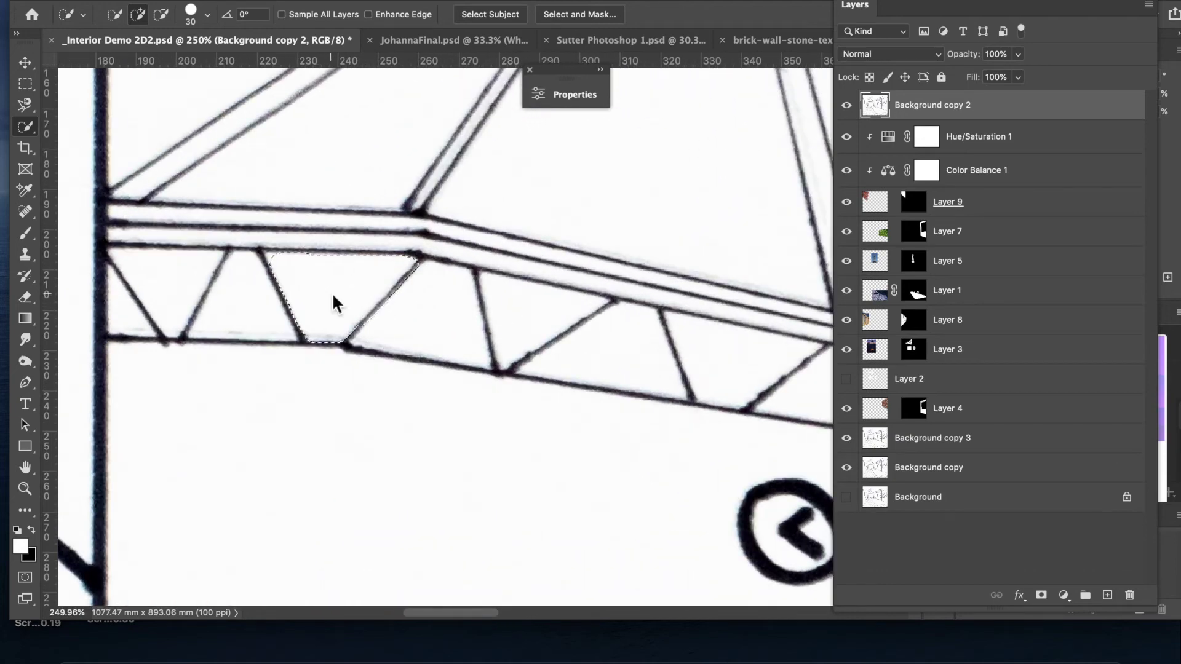
pyautogui.click(278, 267)
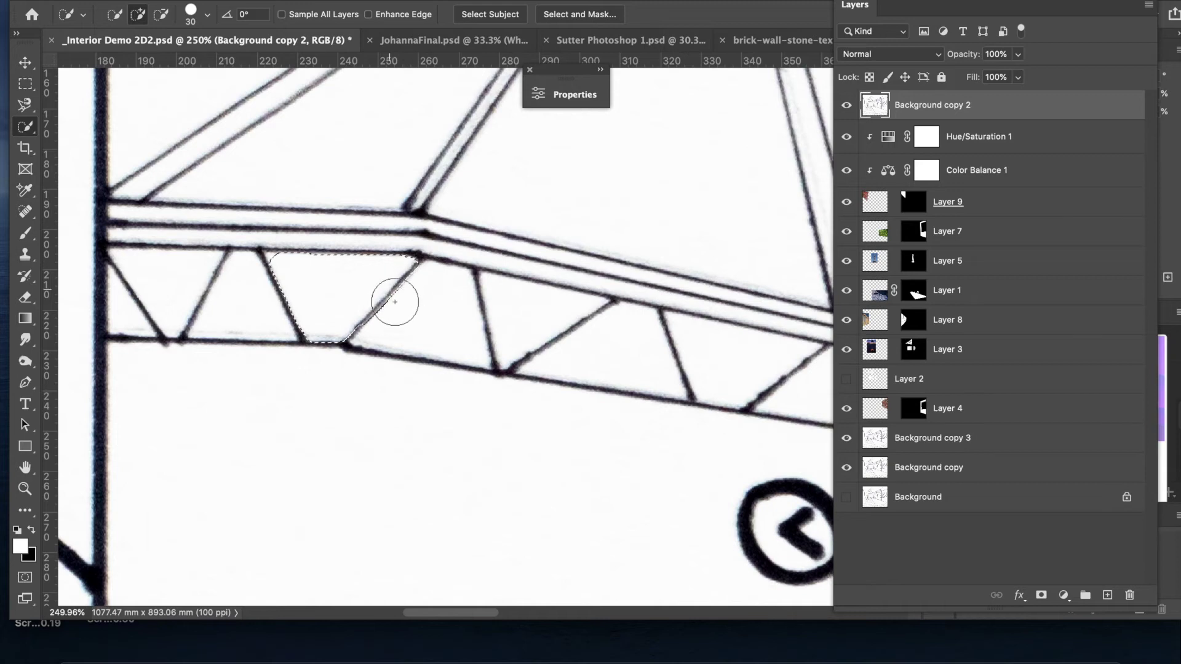
# Step: Toggle the Quick Selection Tool between adding and subtracting beside the diagonal strut bordering the truss opening
pyautogui.scroll(5, 372, 338)
pyautogui.hscroll(-10, 371, 342)
pyautogui.scroll(3, 371, 342)
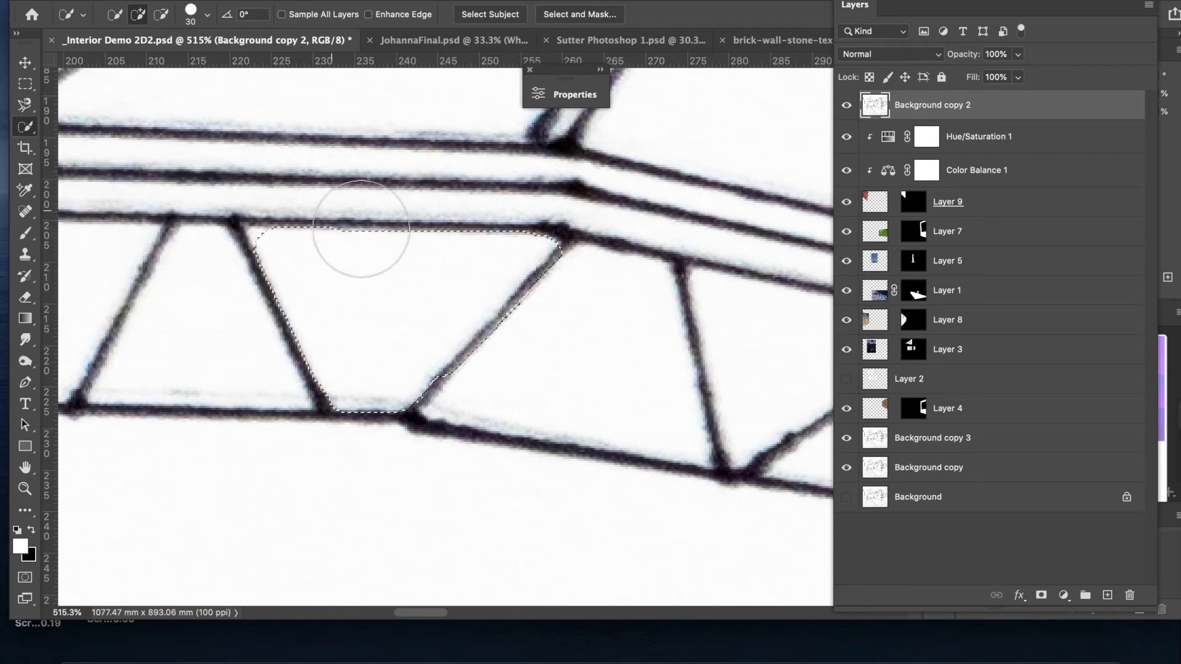
pyautogui.press('alt')
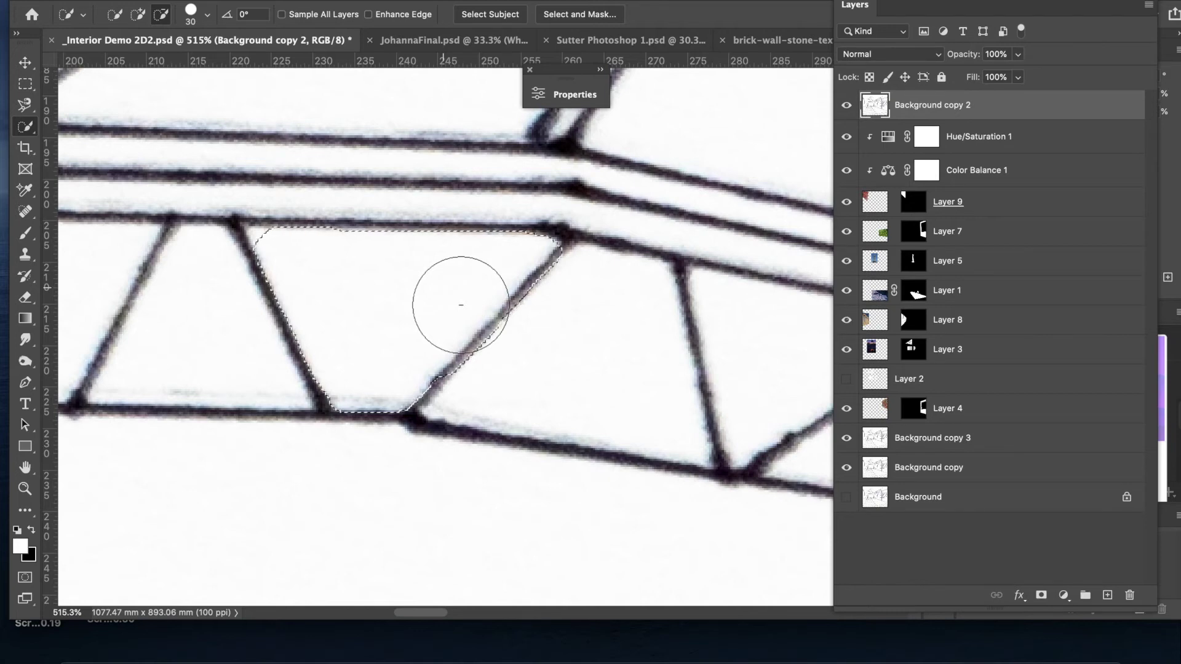
pyautogui.press('alt')
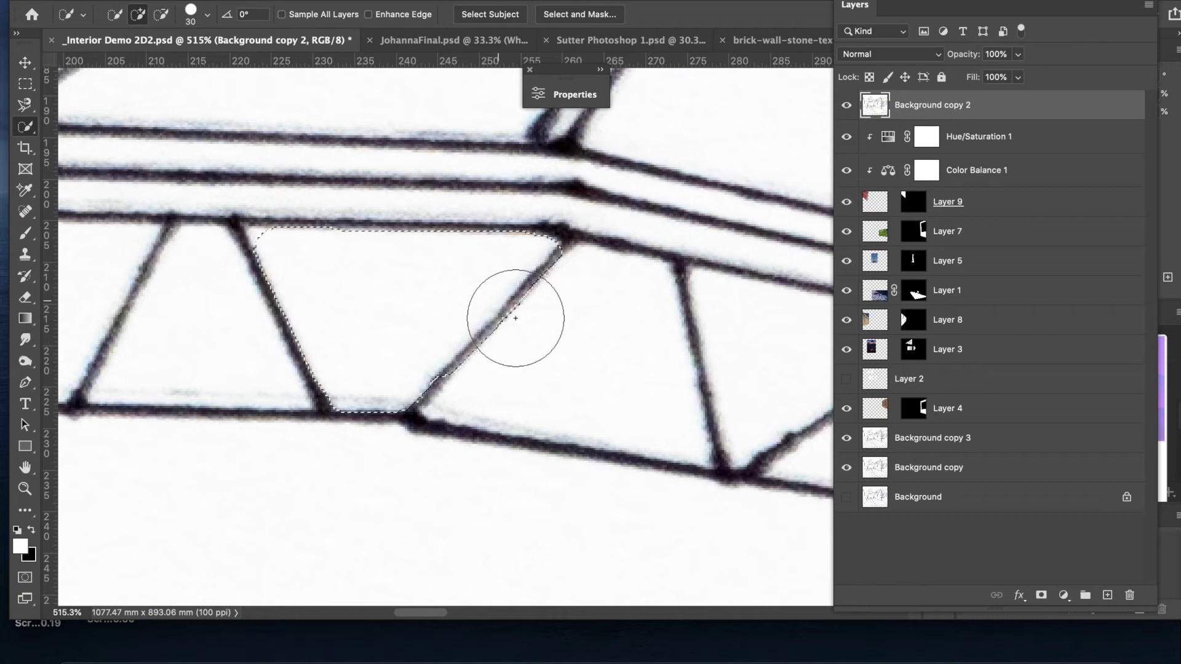
pyautogui.press('alt')
pyautogui.press('alt')
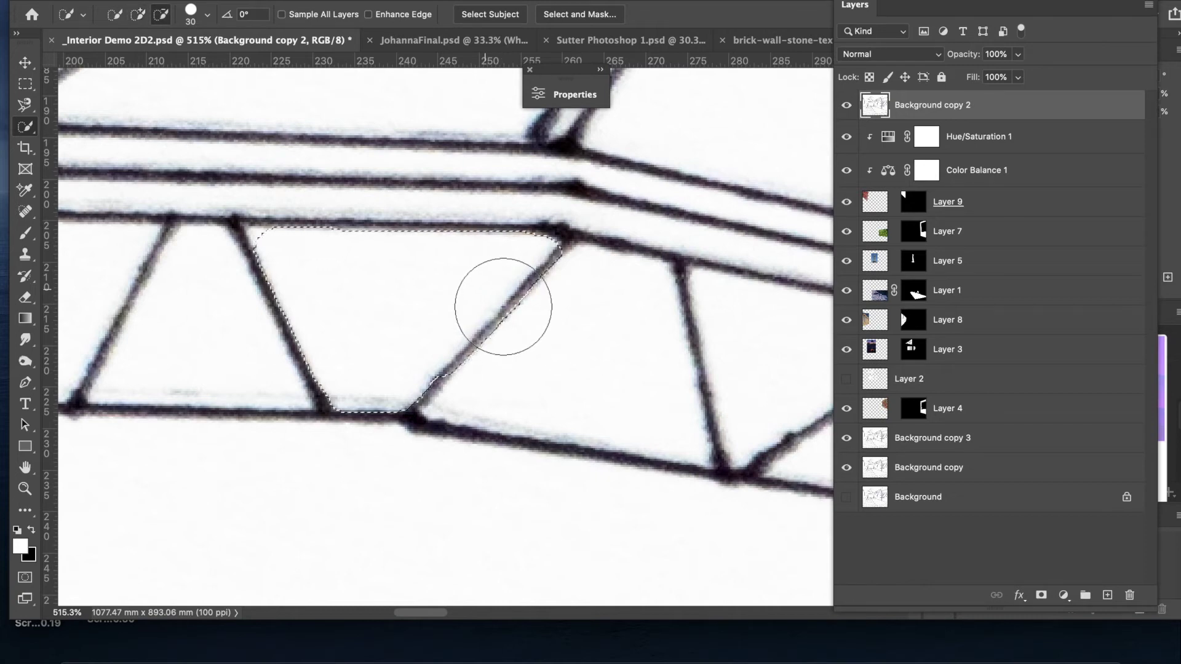
pyautogui.press('alt')
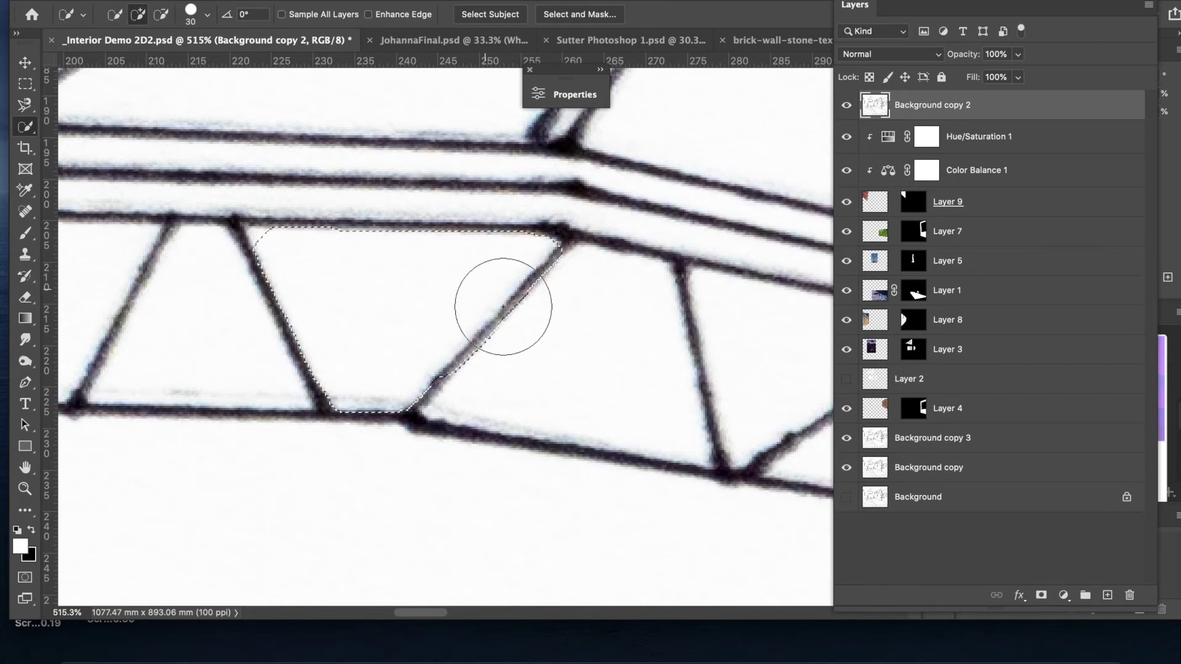
pyautogui.press('alt')
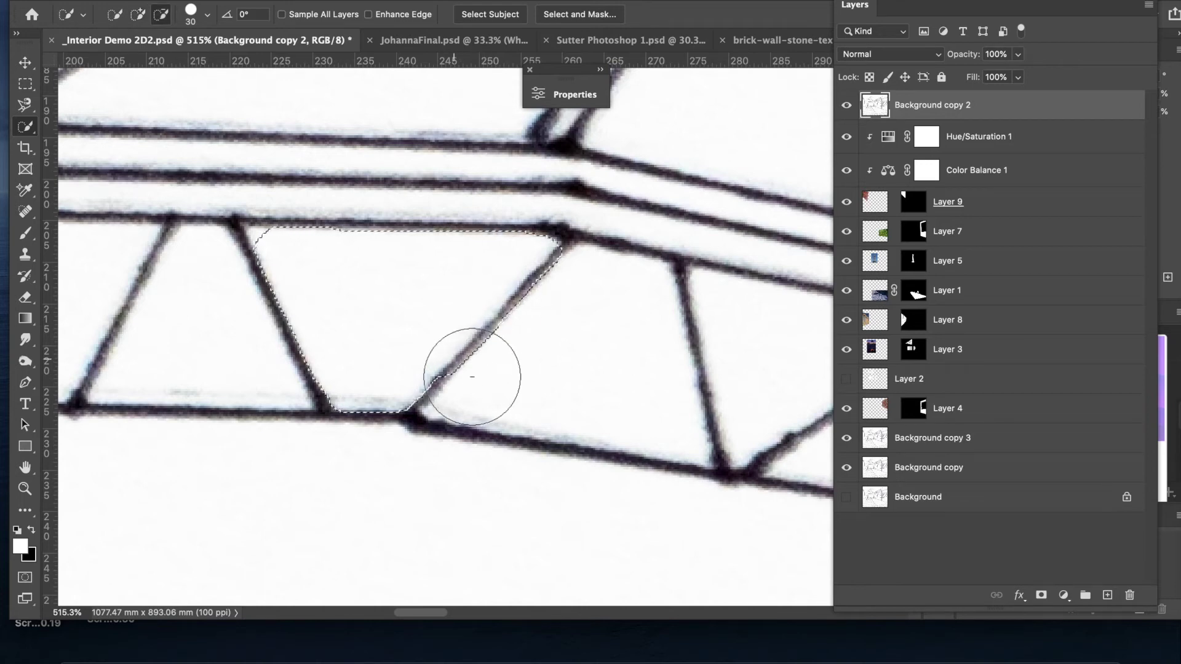
# Step: Reduce the Quick Selection brush to 4 px and refine the selection along the opening's diagonal strut and upper corners
pyautogui.press('[')
pyautogui.press('[')
pyautogui.press('[')
pyautogui.press('[')
pyautogui.press('[')
pyautogui.press('[')
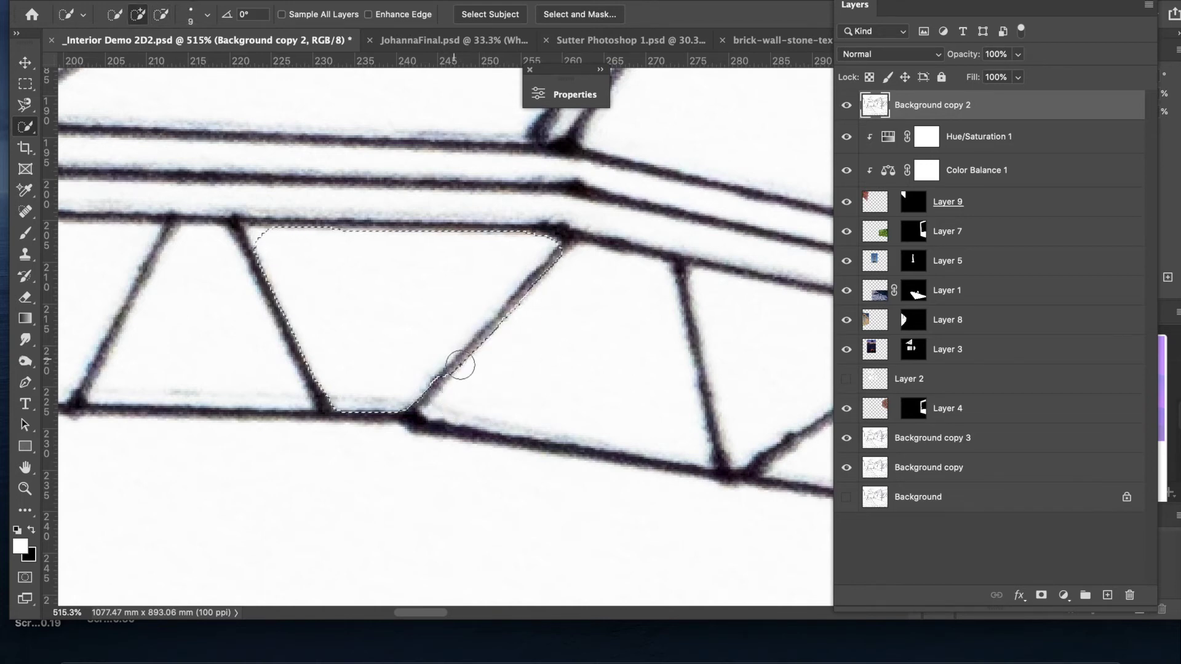
pyautogui.moveTo(457, 362); pyautogui.dragTo(443, 376)
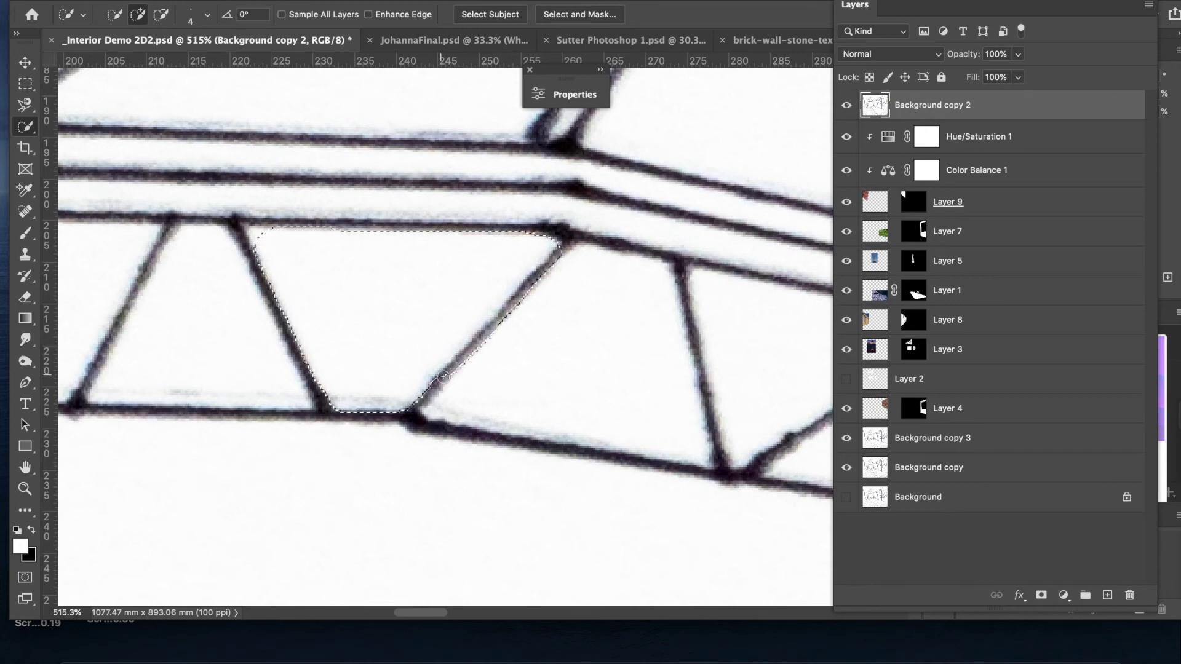
pyautogui.press('alt')
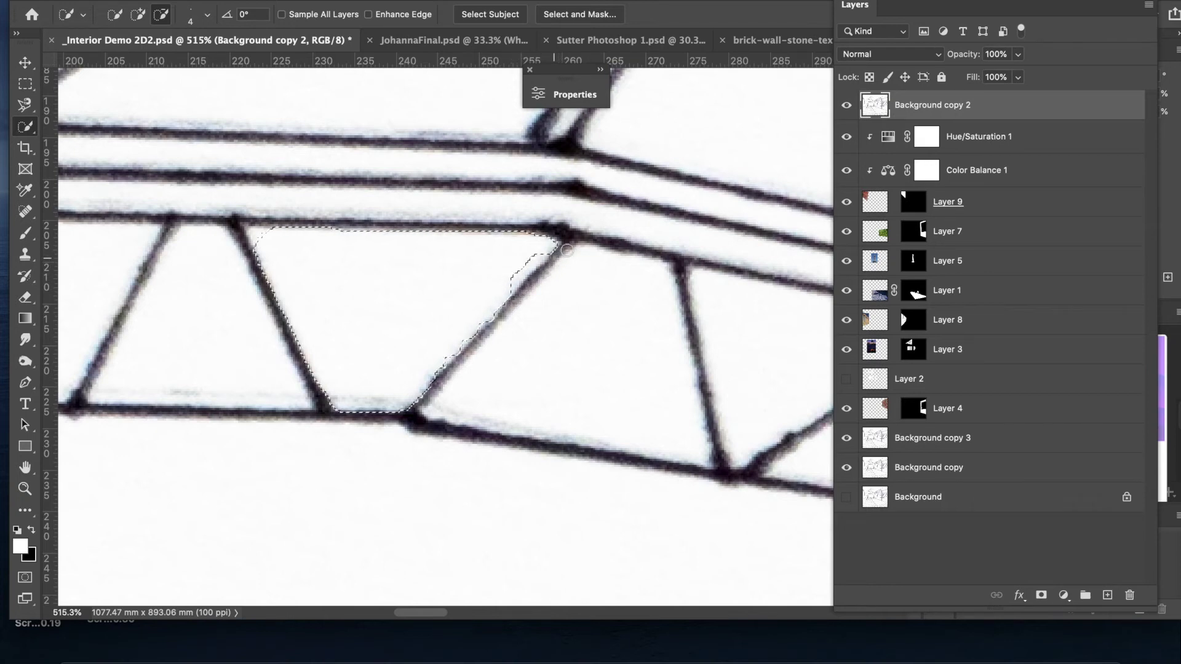
pyautogui.moveTo(564, 254); pyautogui.dragTo(554, 256)
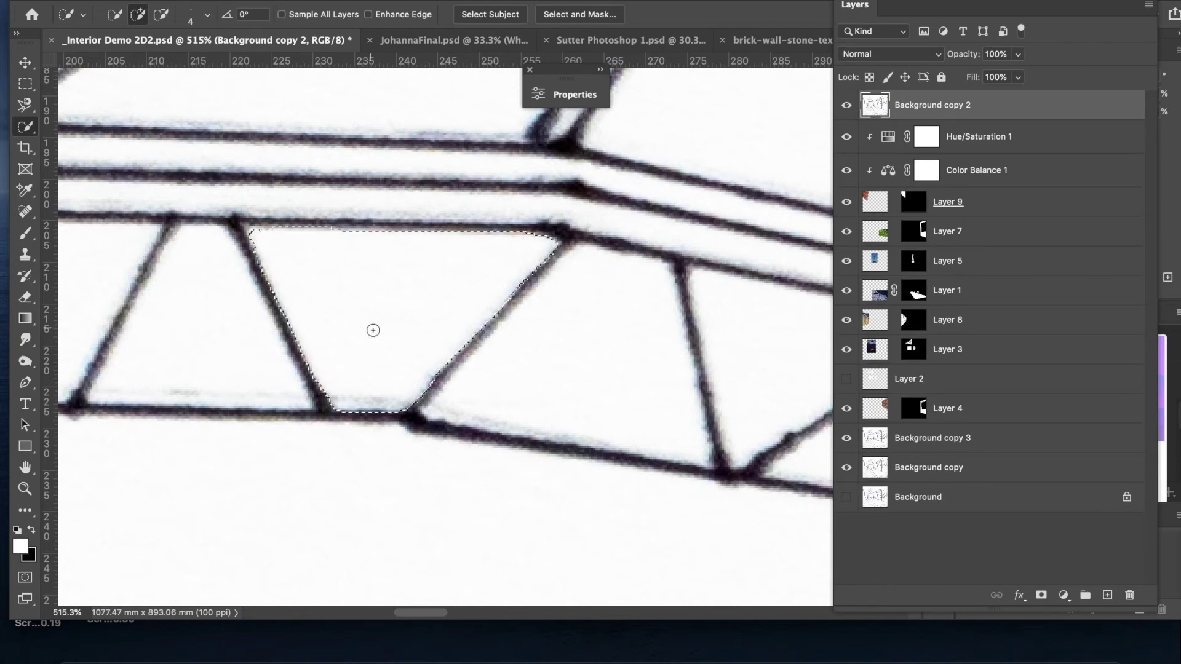
# Step: Clear the current selection and select the trapezoidal truss opening with the Magic Wand Tool at a tolerance of 10
pyautogui.rightClick(28, 127)
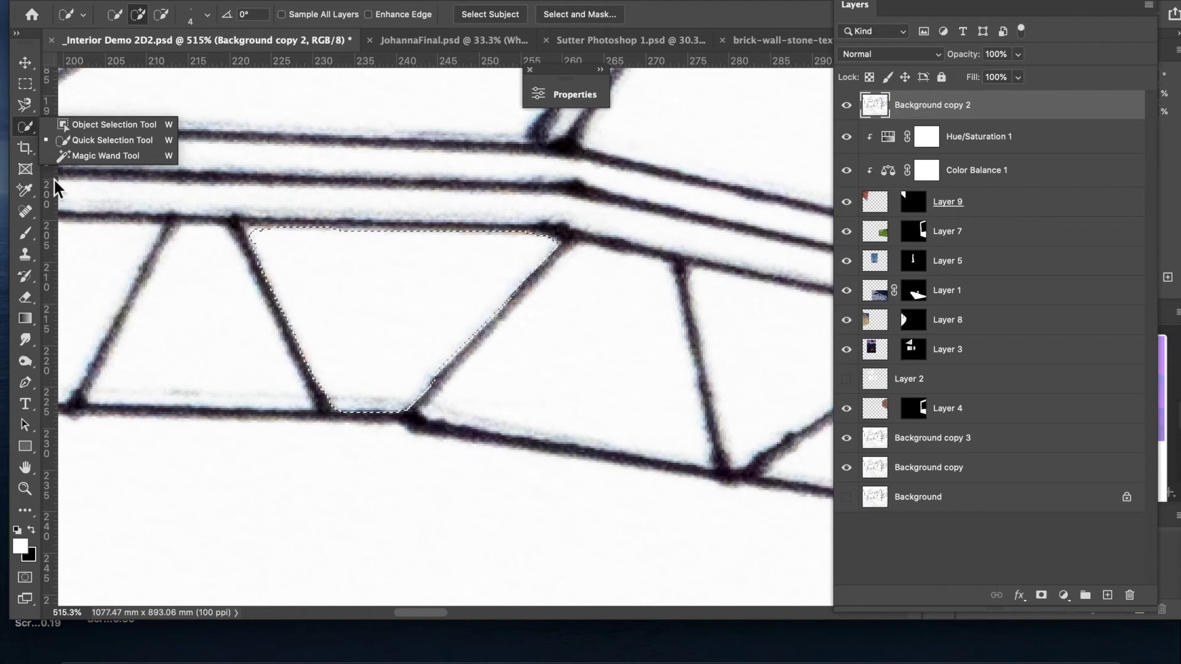
pyautogui.click(83, 156)
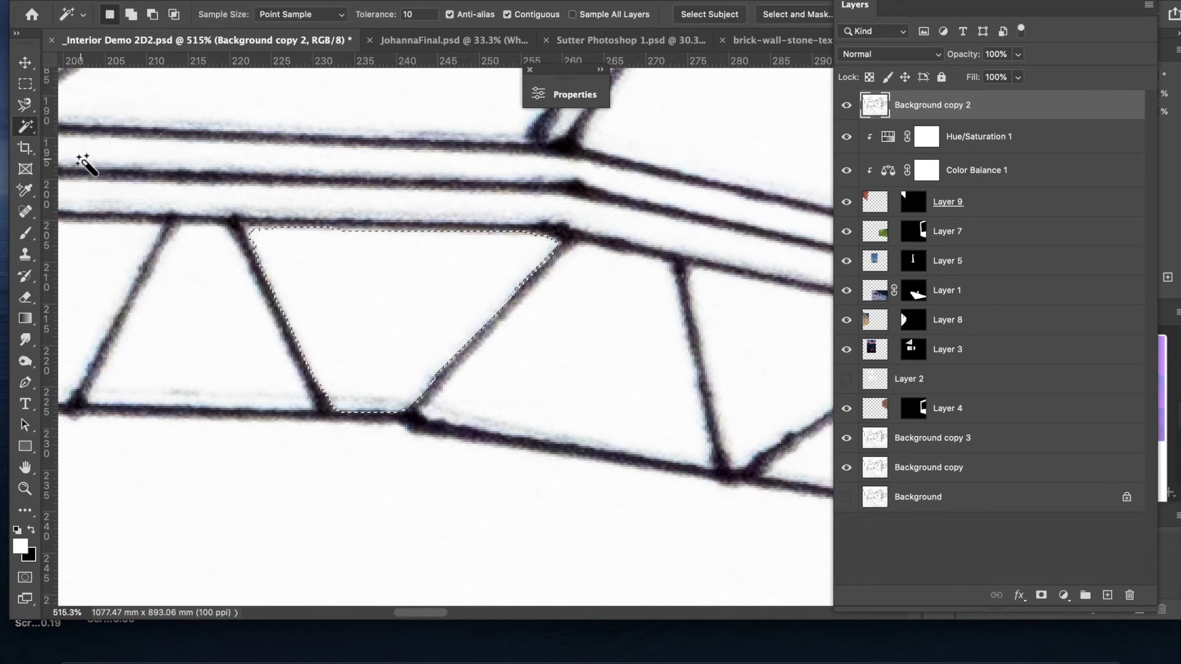
pyautogui.hotkey('ctrl', 'd')
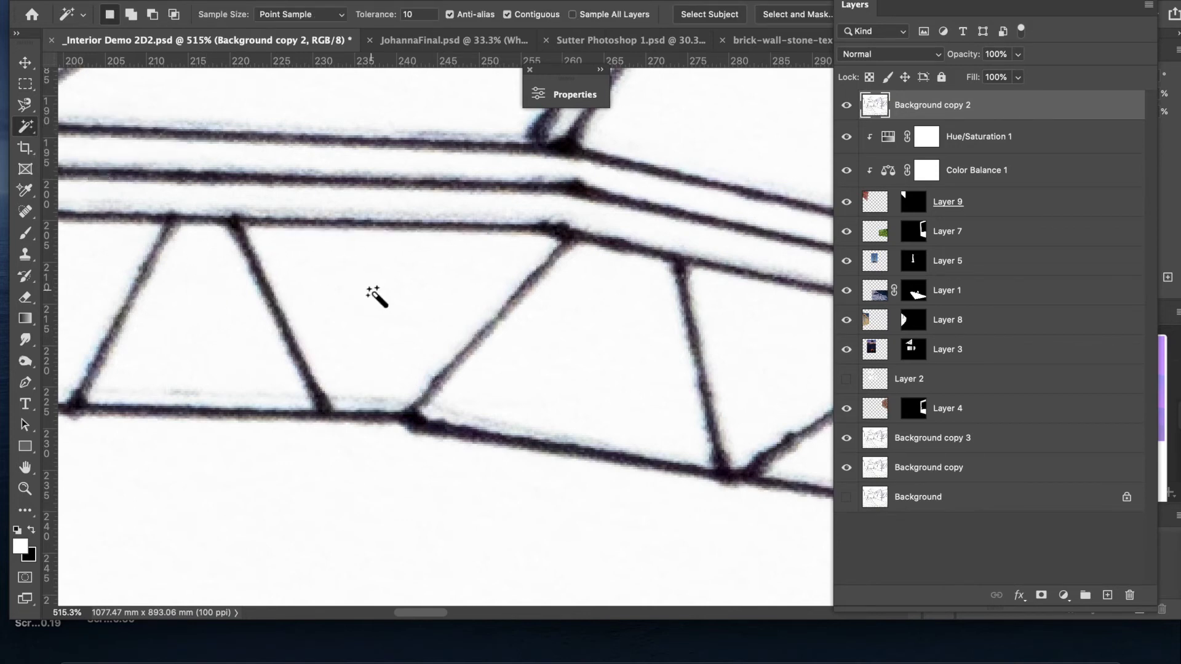
pyautogui.click(377, 302)
# Step: Add the missed slivers along the lower edge of the truss opening to the Magic Wand selection
pyautogui.press('shift')
pyautogui.keyDown('shift'); pyautogui.click(347, 407); pyautogui.keyUp('shift')
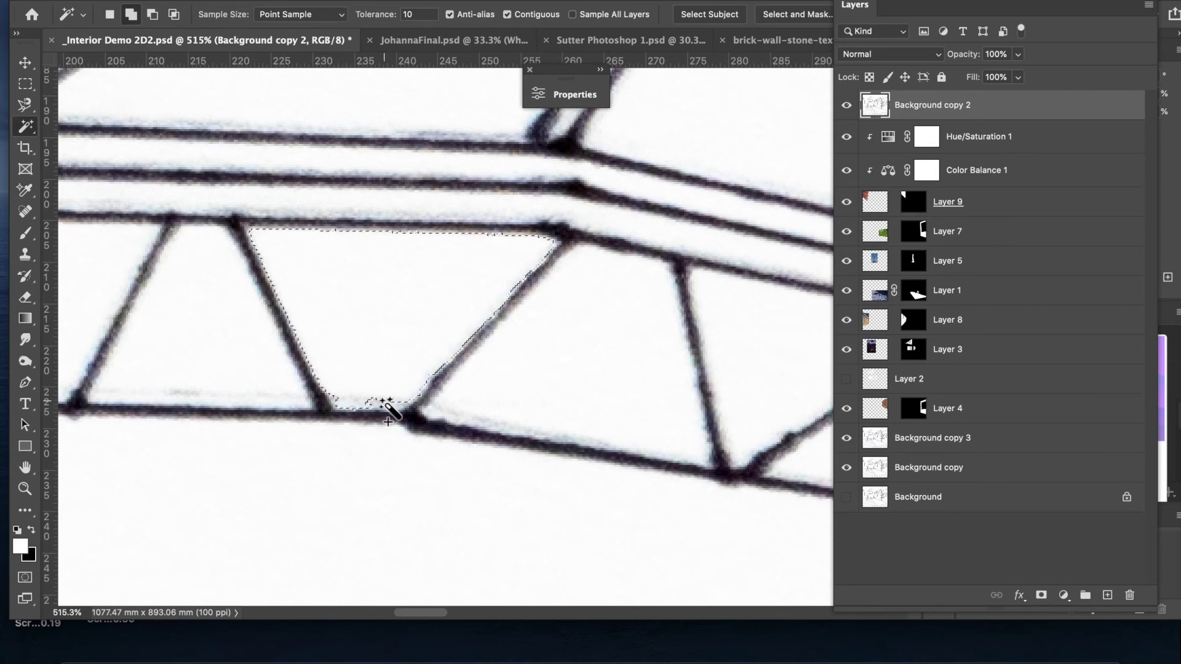
pyautogui.press('shift')
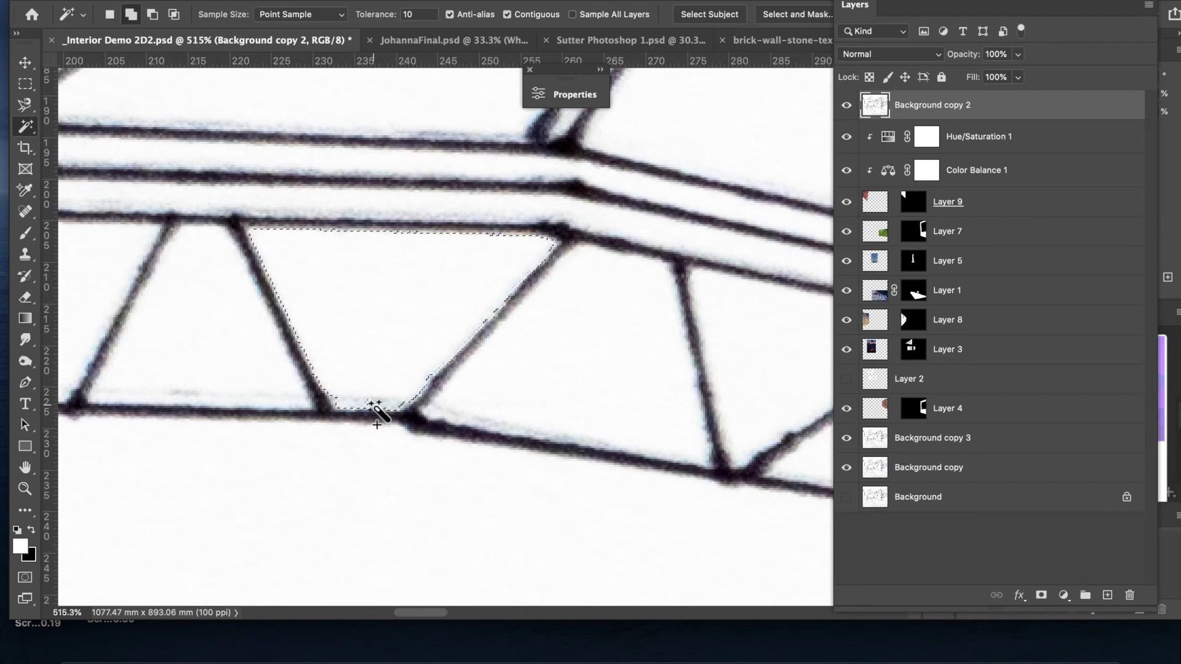
pyautogui.press('shift')
pyautogui.keyDown('shift'); pyautogui.click(334, 399); pyautogui.keyUp('shift')
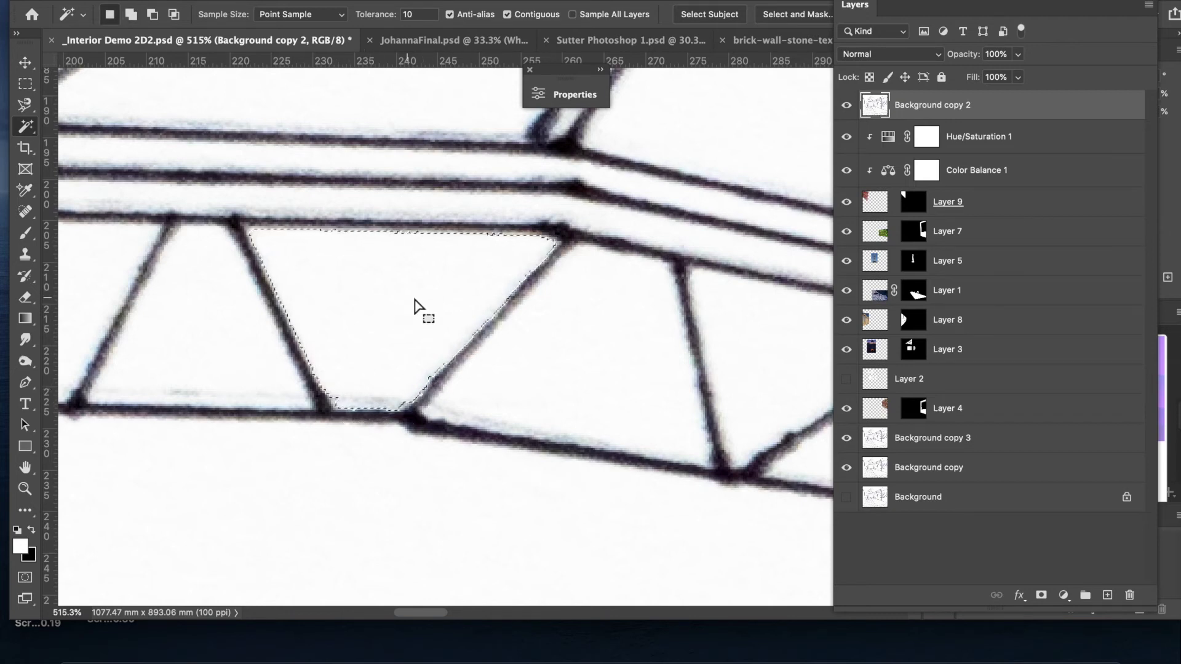
# Step: Set the Magic Wand tolerance to 32 and select the neighbouring truss opening, followed by the narrow band above the truss
pyautogui.click(421, 19)
pyautogui.press('BackSpace')
pyautogui.press('BackSpace')
pyautogui.write('32')
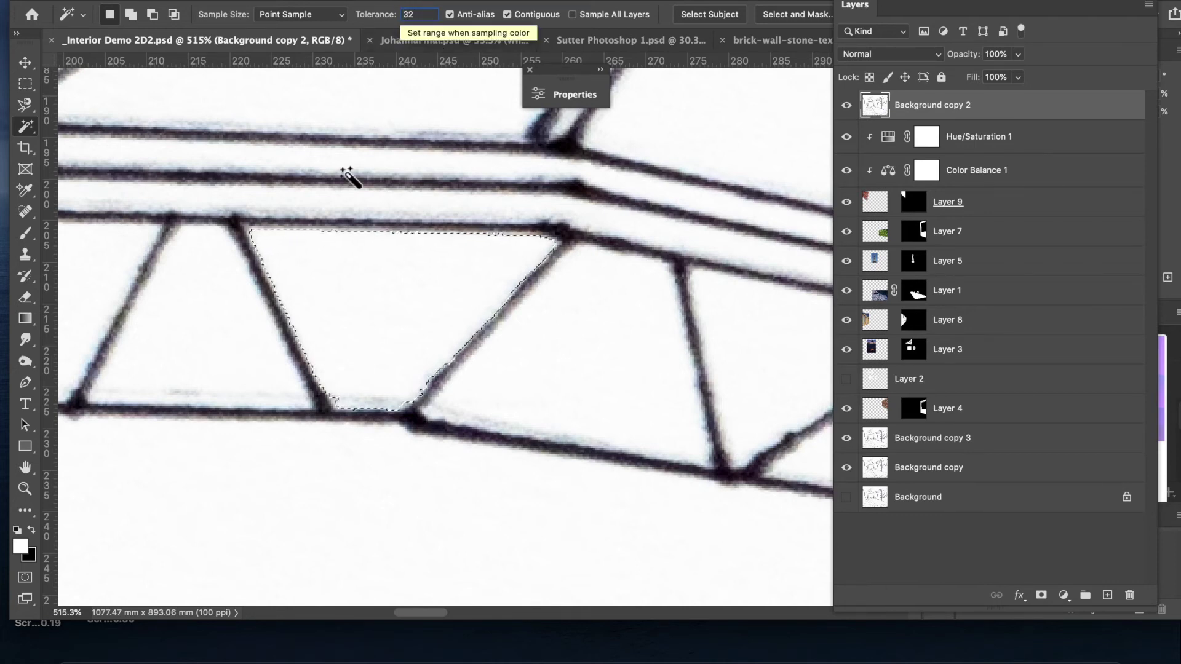
pyautogui.click(238, 335)
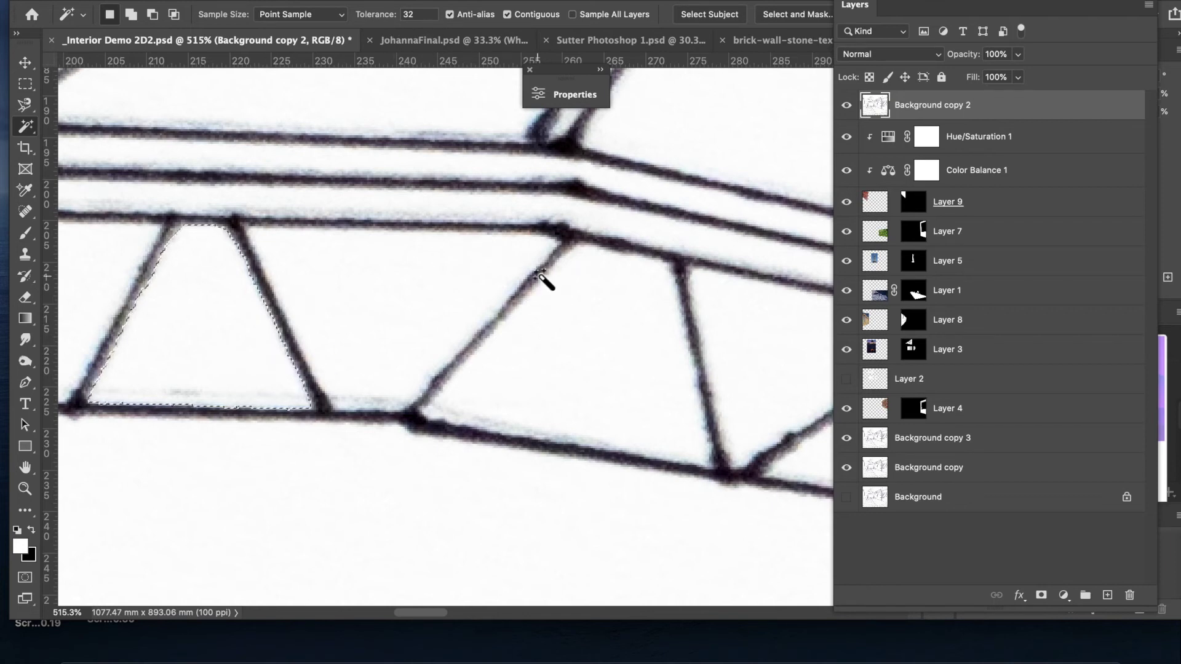
pyautogui.click(452, 212)
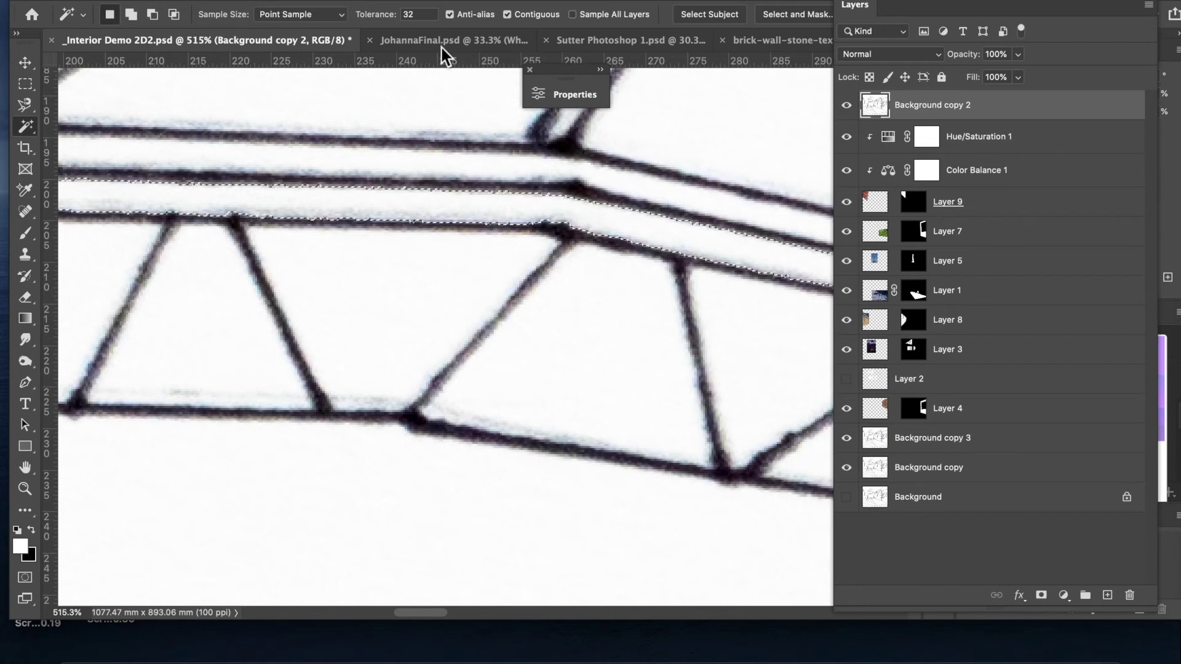
# Step: Turn off Contiguous and select all the white areas across the whole interior drawing with the Magic Wand Tool
pyautogui.click(422, 18)
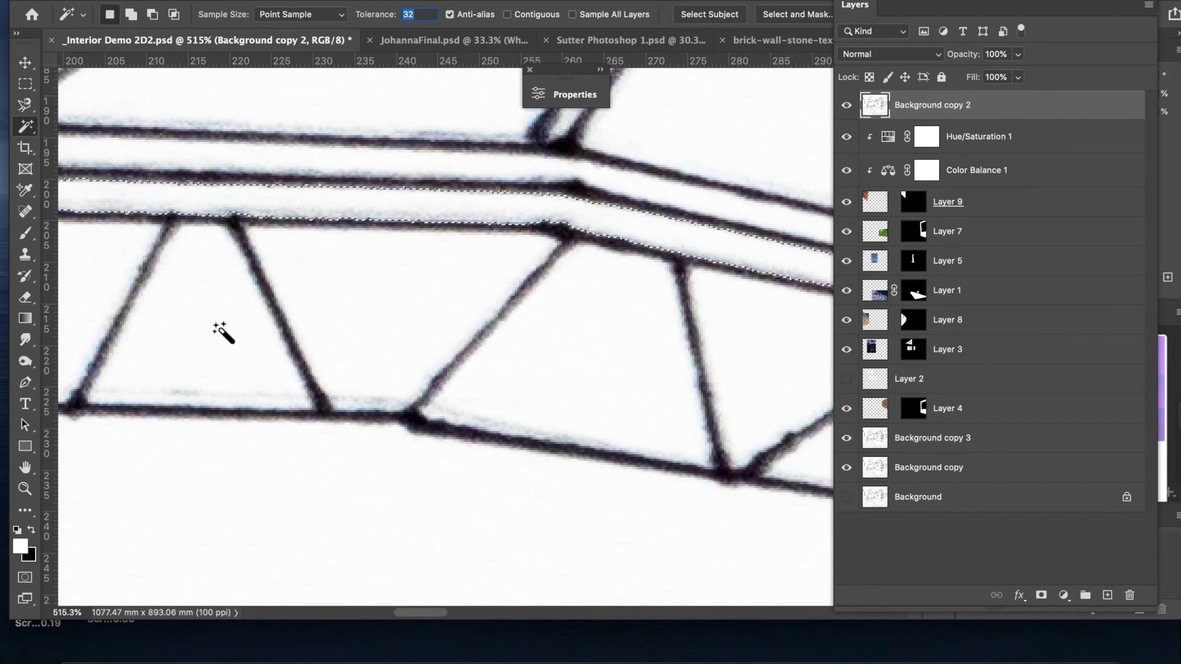
pyautogui.click(406, 320)
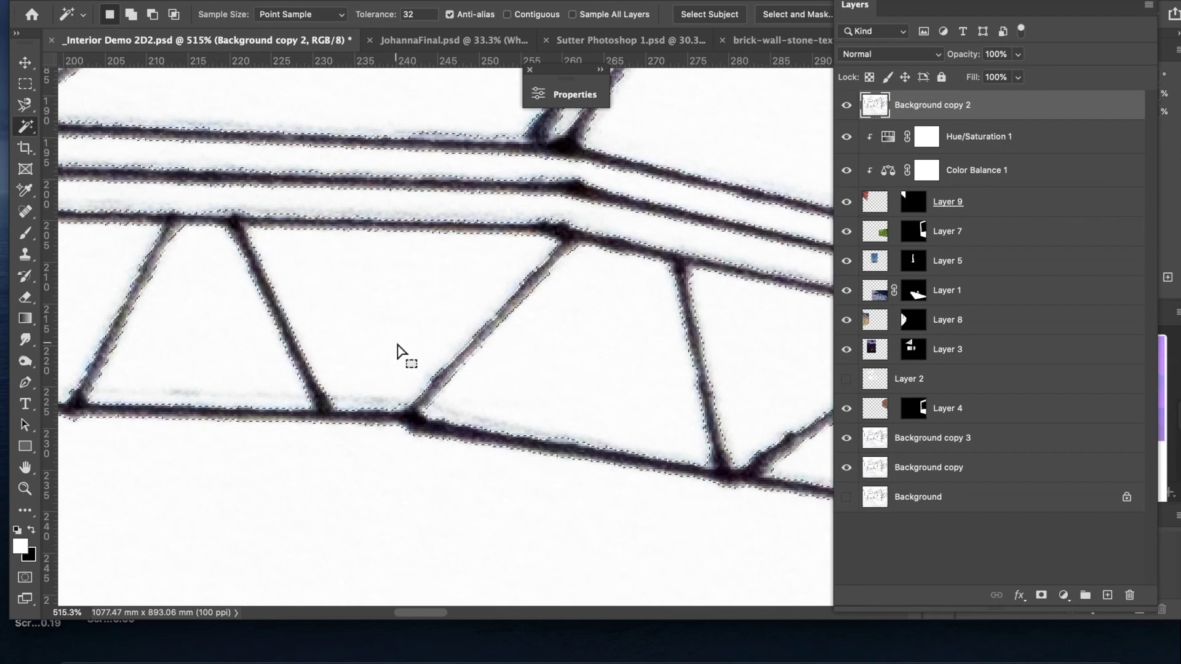
pyautogui.scroll(-5, 369, 338)
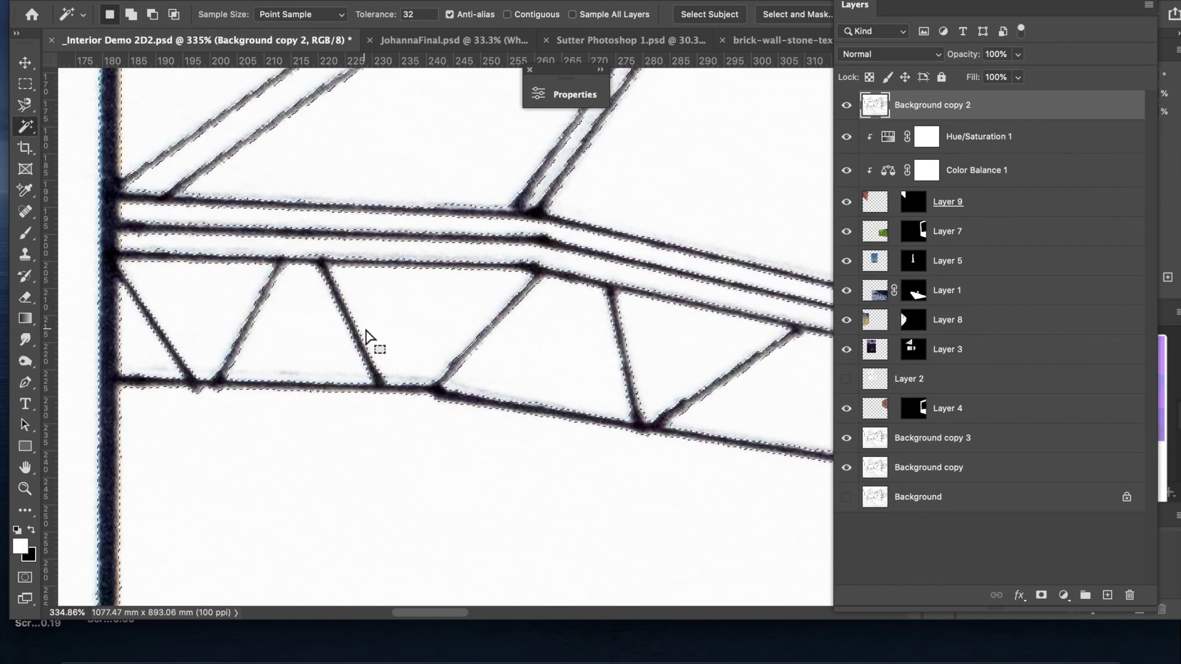
pyautogui.scroll(-5, 404, 305)
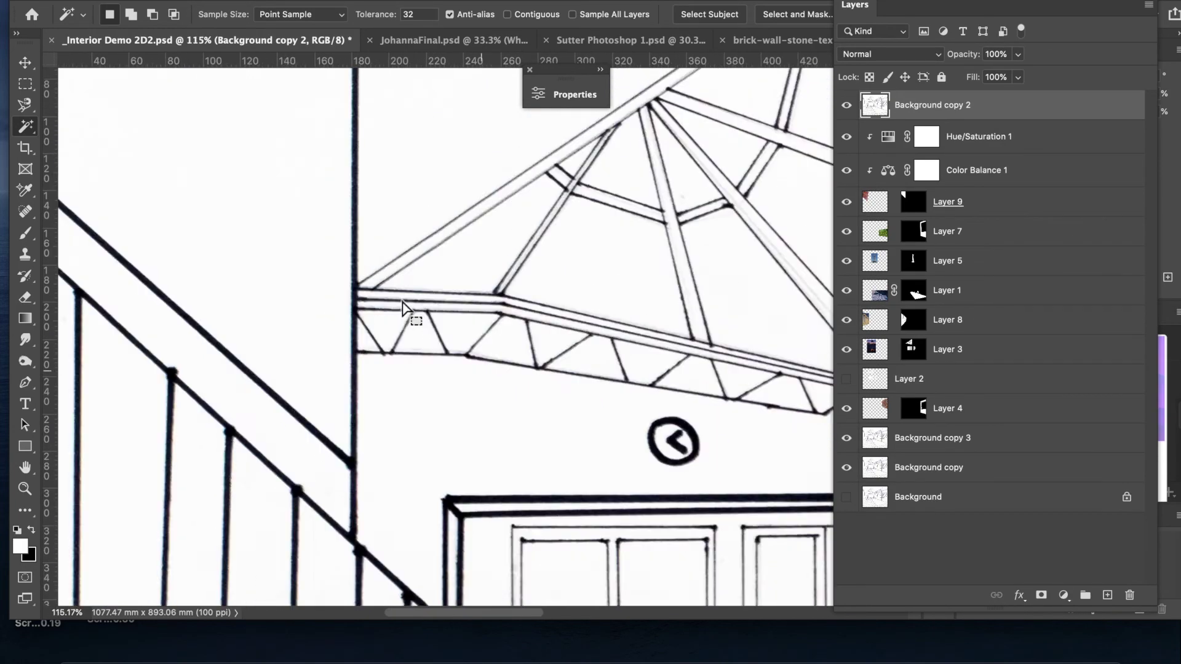
pyautogui.hscroll(10, 404, 306)
pyautogui.scroll(-5, 403, 306)
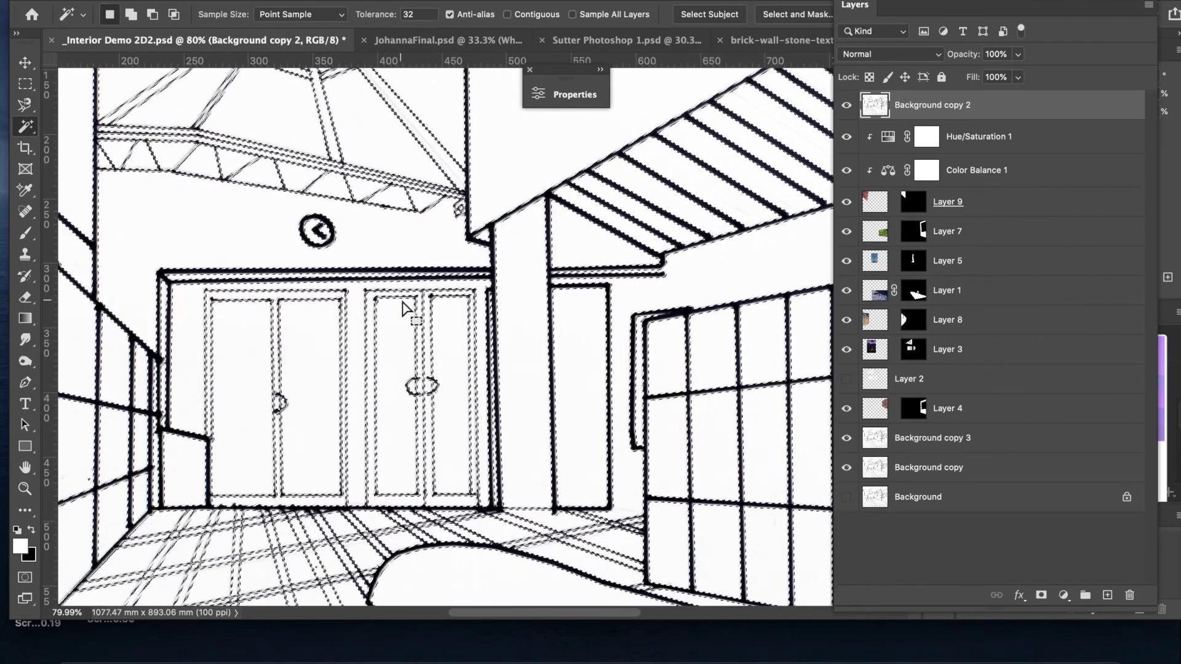
pyautogui.scroll(5, 403, 311)
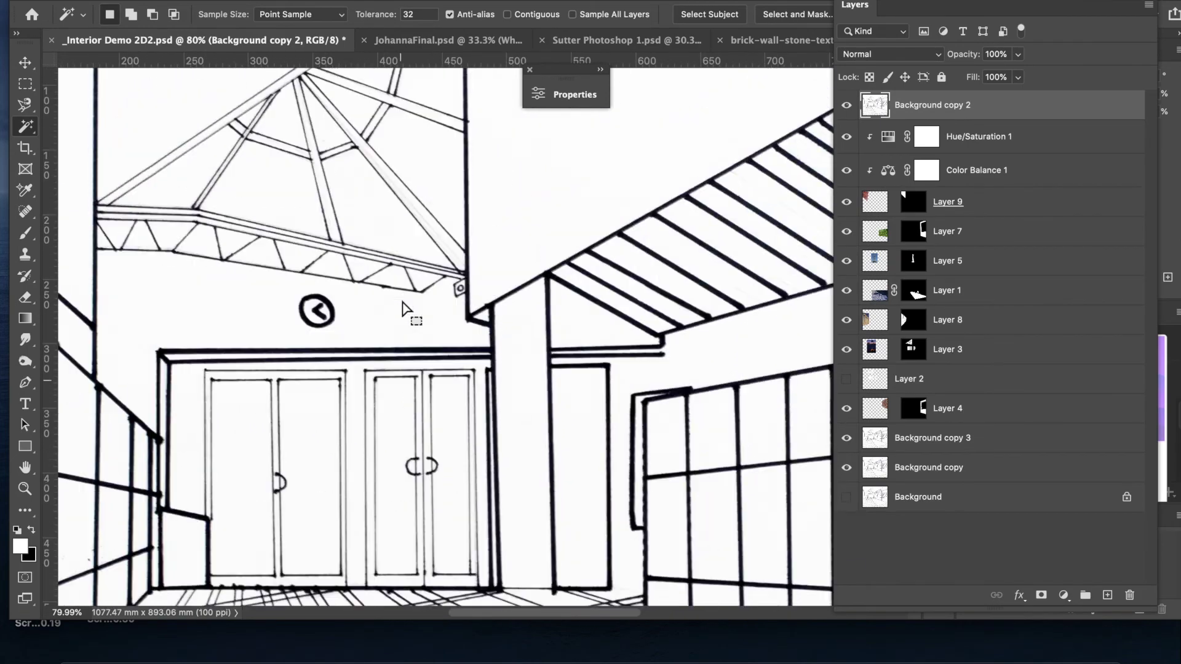
pyautogui.hscroll(-2, 405, 308)
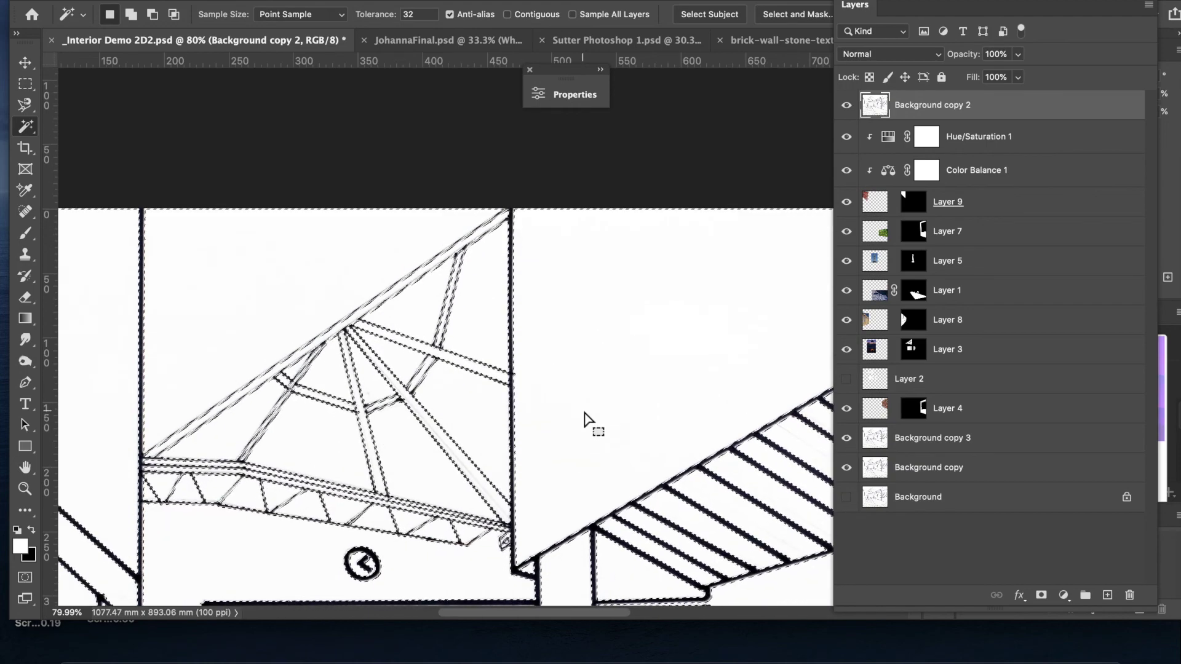
pyautogui.scroll(-5, 585, 419)
pyautogui.hscroll(-1, 585, 420)
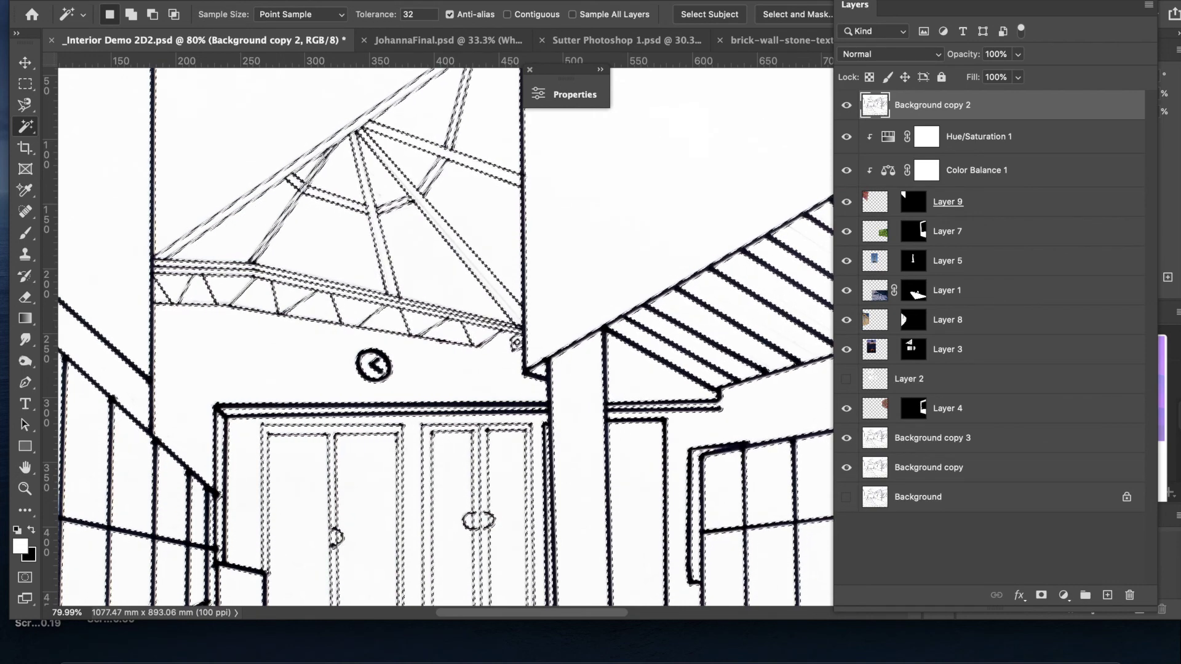
# Step: Invert the selection to pick out the black line work and copy it to a new layer
pyautogui.click(337, 0)
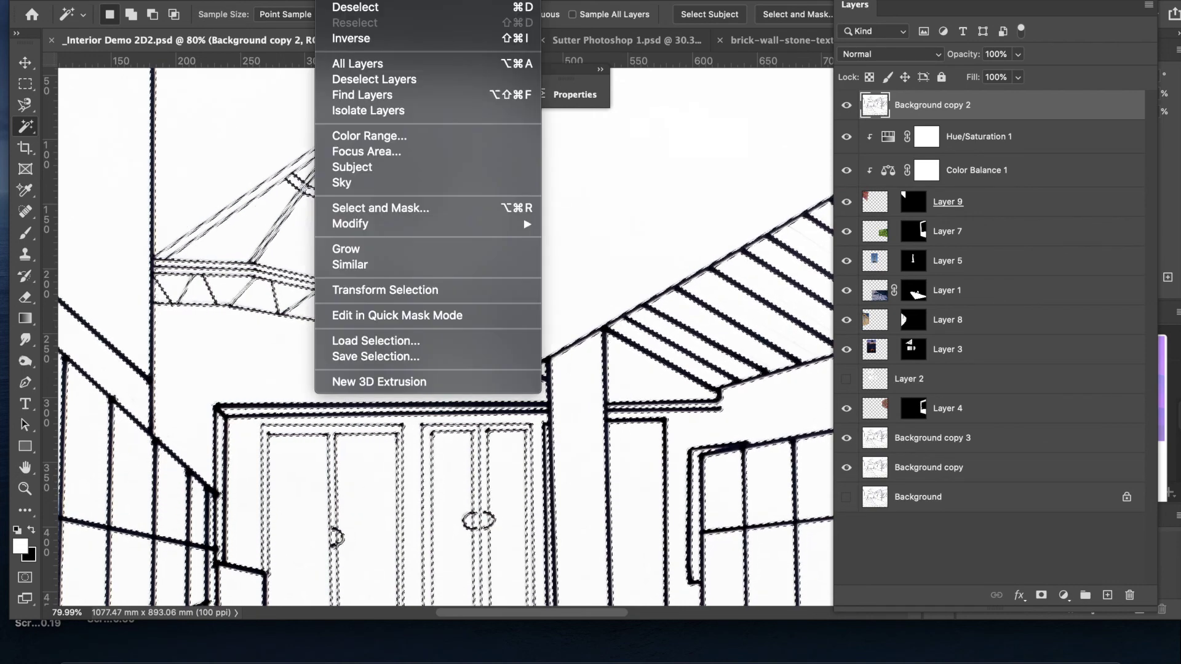
pyautogui.click(366, 38)
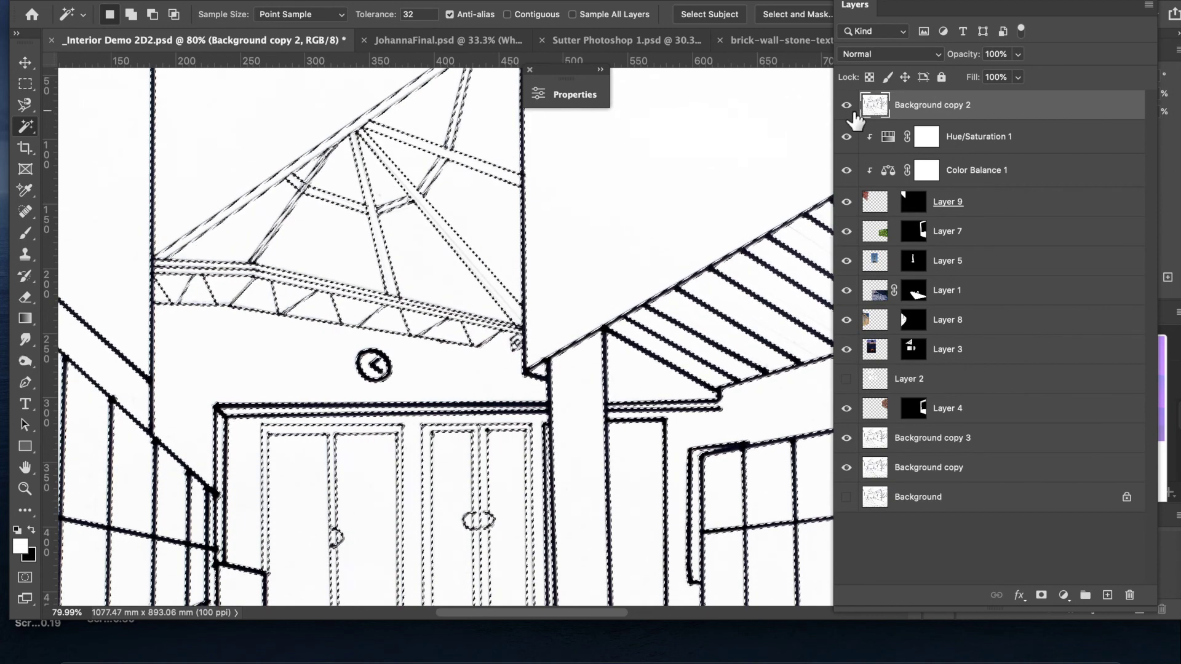
pyautogui.press('super+j')
# Step: Hide every layer beneath the new line-work layer, from Background copy 2 down to Background copy
pyautogui.click(846, 134)
pyautogui.click(846, 134)
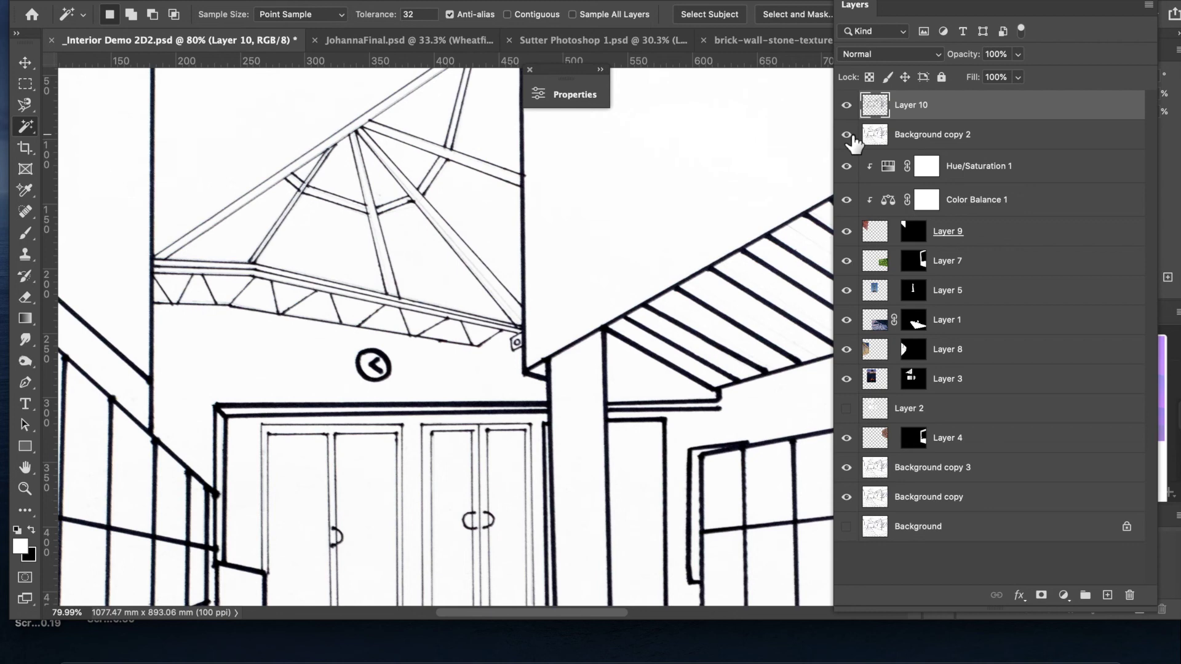
pyautogui.click(847, 134)
pyautogui.click(847, 166)
pyautogui.click(846, 199)
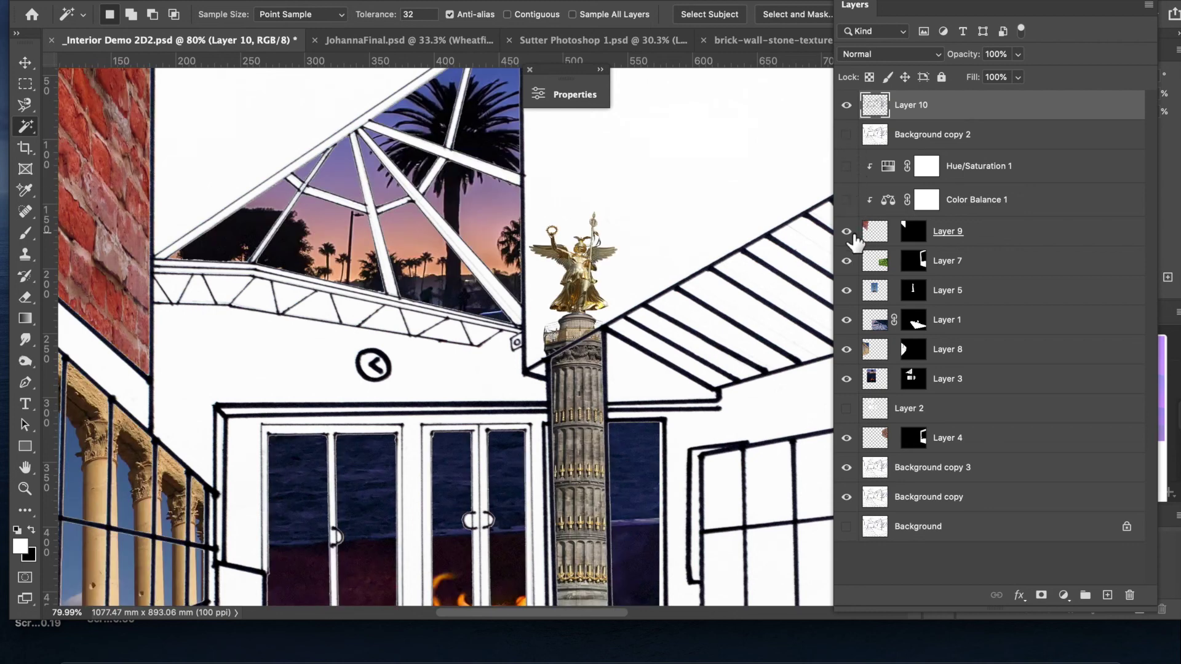
pyautogui.click(846, 231)
pyautogui.click(846, 261)
pyautogui.click(847, 290)
pyautogui.click(846, 320)
pyautogui.click(846, 349)
pyautogui.click(847, 379)
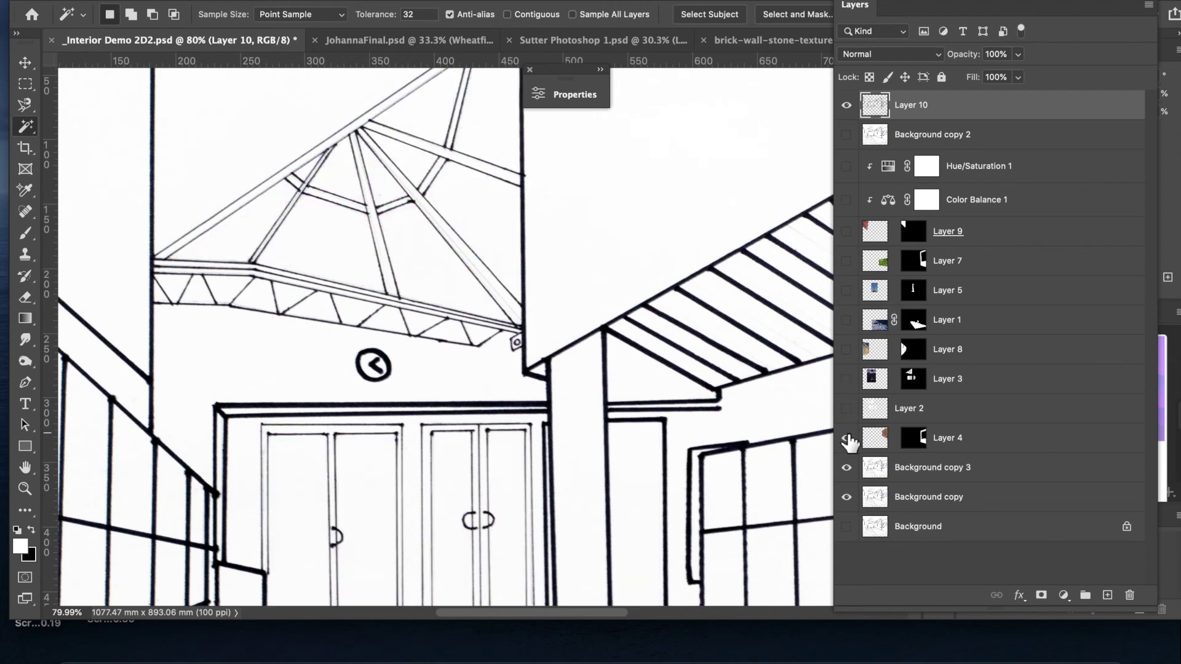
pyautogui.click(847, 467)
pyautogui.click(846, 497)
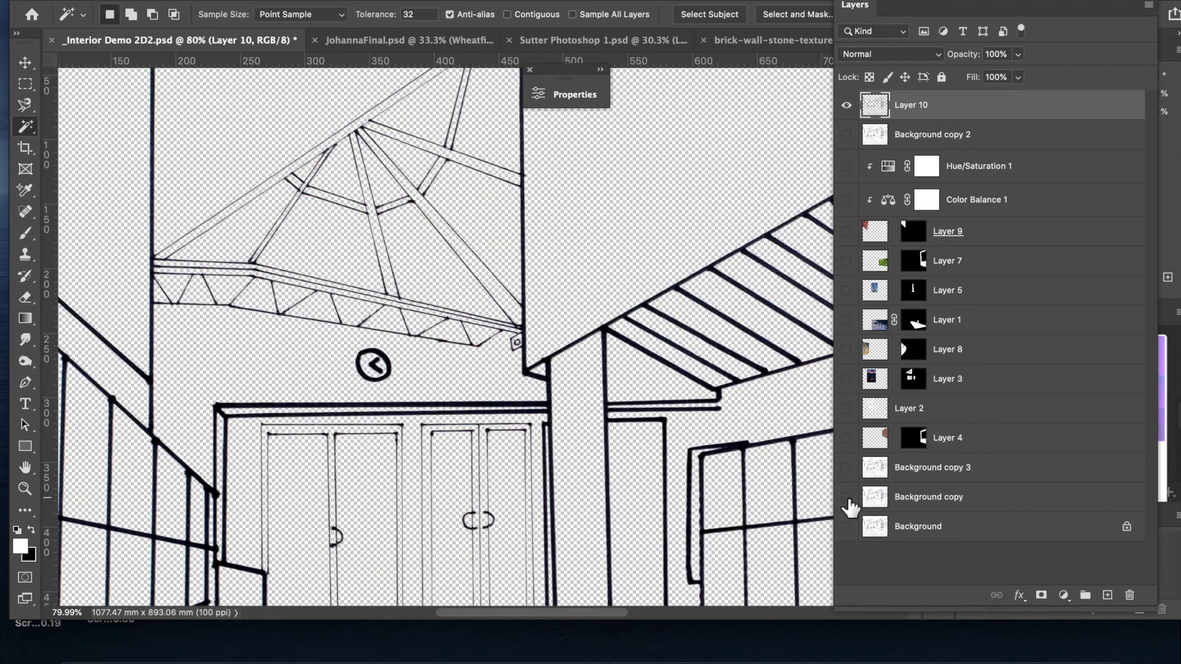
# Step: Examine the isolated line work across the whole interior drawing against the transparent background
pyautogui.scroll(-5, 564, 271)
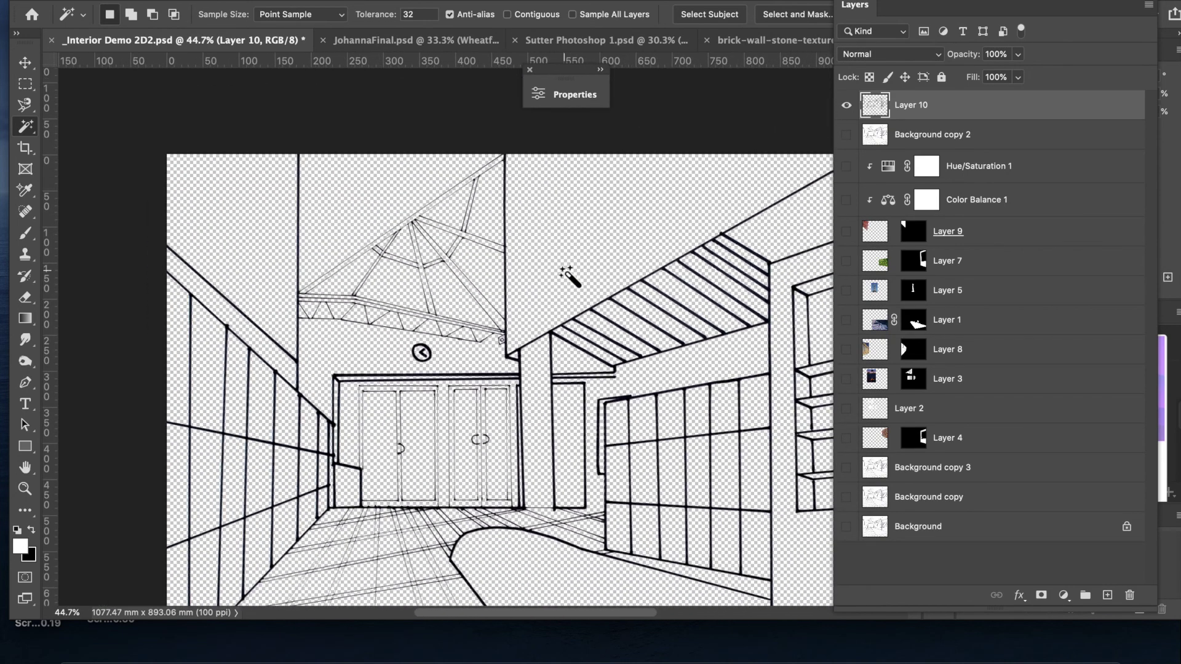
pyautogui.scroll(-10, 571, 277)
pyautogui.scroll(10, 571, 277)
pyautogui.hscroll(-6, 571, 277)
pyautogui.hscroll(3, 571, 277)
pyautogui.hscroll(10, 571, 277)
pyautogui.hscroll(-10, 570, 276)
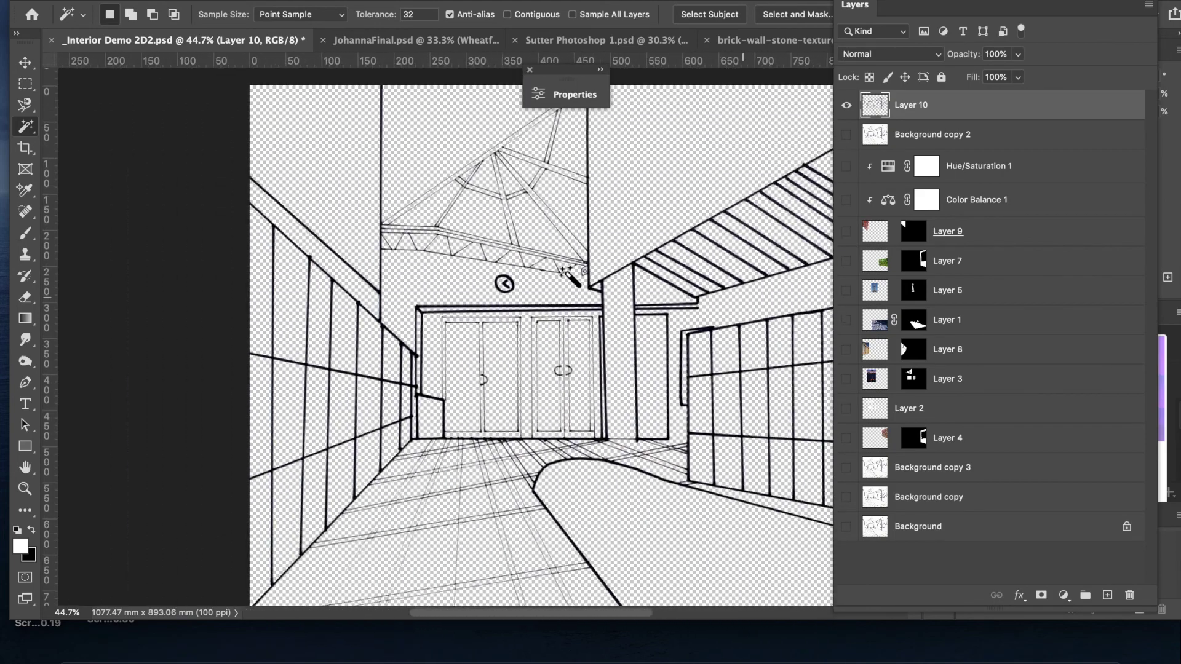
pyautogui.hscroll(2, 571, 277)
pyautogui.hscroll(3, 571, 278)
pyautogui.scroll(-1, 571, 278)
pyautogui.hscroll(-1, 571, 276)
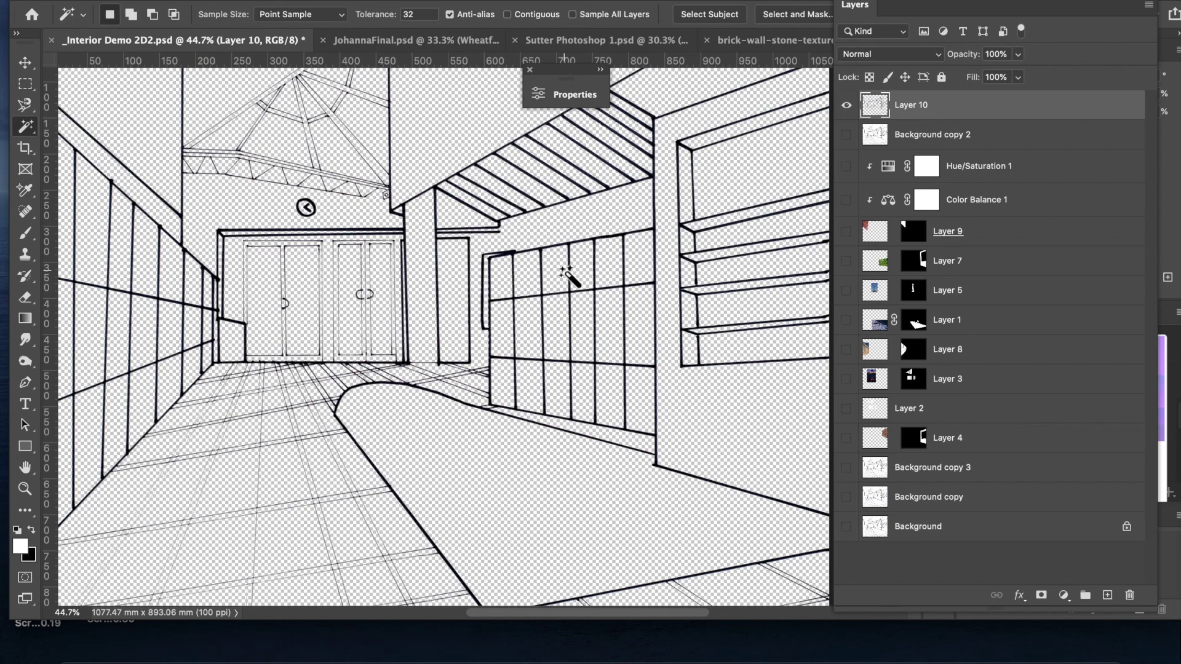
pyautogui.scroll(3, 571, 277)
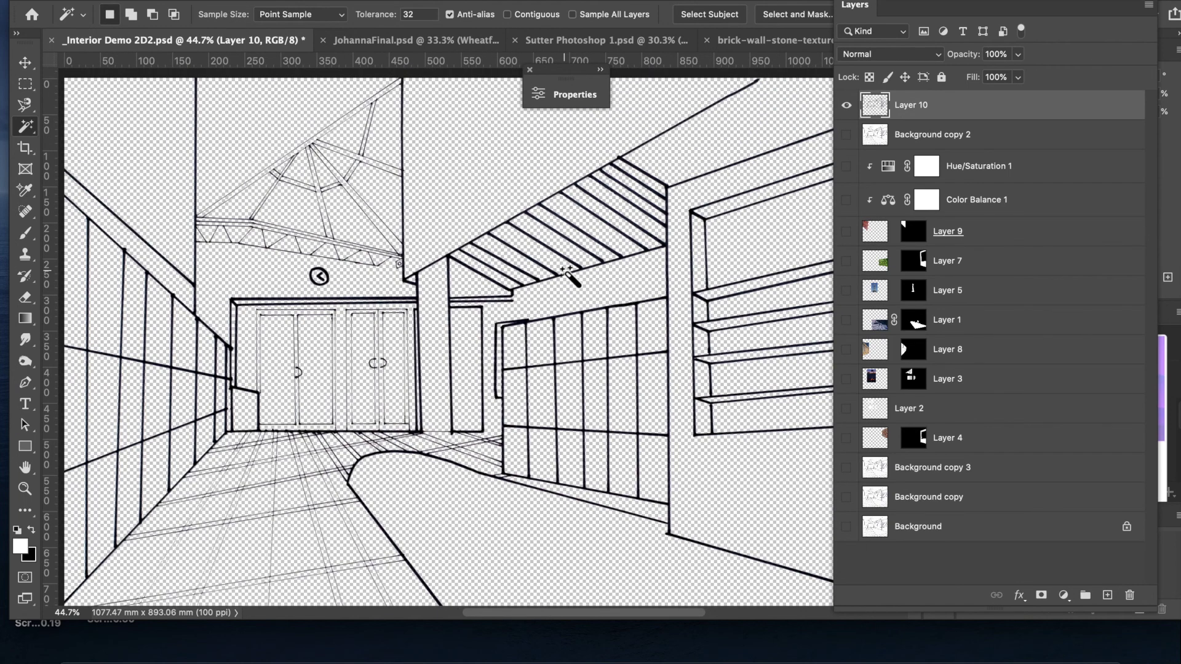